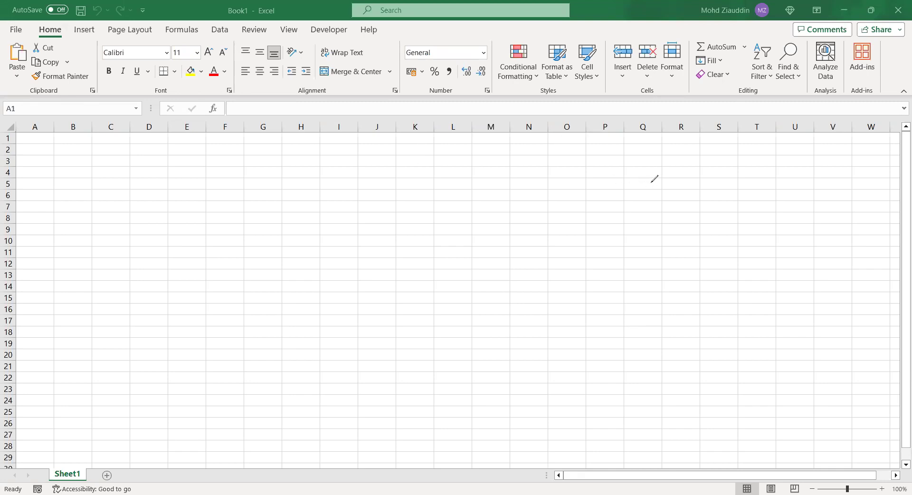
mouse_move(630, 180)
left_mouse_down()
mouse_move(632, 197)
mouse_move(640, 183)
mouse_move(651, 187)
left_mouse_up()
left_click_drag(650, 180, 645, 187)
mouse_move(653, 178)
left_mouse_down()
mouse_move(654, 188)
mouse_move(690, 168)
mouse_move(706, 176)
left_mouse_up()
left_click_drag(709, 169, 722, 170)
left_click_drag(728, 157, 728, 172)
mouse_move(641, 212)
left_mouse_down()
mouse_move(646, 228)
mouse_move(661, 209)
mouse_move(675, 213)
left_mouse_up()
mouse_move(683, 214)
left_mouse_down()
mouse_move(688, 202)
mouse_move(692, 213)
left_mouse_up()
mouse_move(684, 209)
left_mouse_down()
mouse_move(690, 203)
mouse_move(699, 215)
mouse_move(741, 186)
mouse_move(747, 193)
left_mouse_up()
mouse_move(752, 169)
left_mouse_down()
mouse_move(749, 189)
mouse_move(758, 181)
left_mouse_up()
left_click_drag(755, 177, 754, 190)
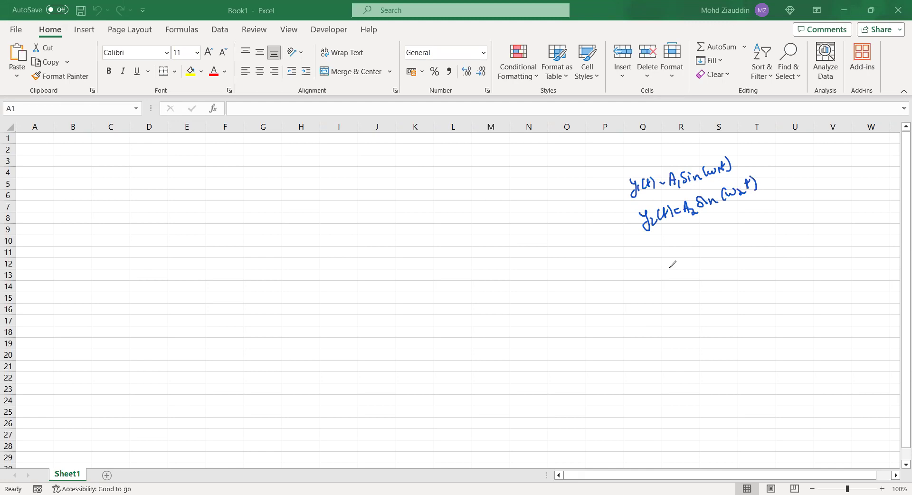
left_click_drag(678, 260, 685, 274)
mouse_move(694, 257)
left_mouse_down()
mouse_move(705, 268)
mouse_move(716, 261)
left_mouse_up()
left_click_drag(712, 258, 722, 275)
mouse_move(732, 248)
left_mouse_down()
mouse_move(729, 261)
mouse_move(735, 253)
left_mouse_up()
mouse_move(732, 245)
left_mouse_down()
mouse_move(744, 257)
mouse_move(775, 242)
mouse_move(793, 213)
left_mouse_up()
left_click_drag(798, 220, 811, 214)
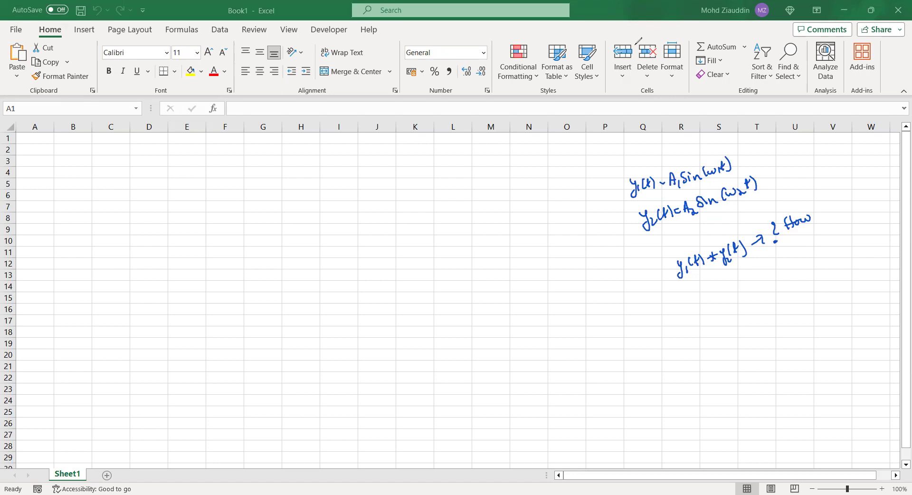
key("Delete")
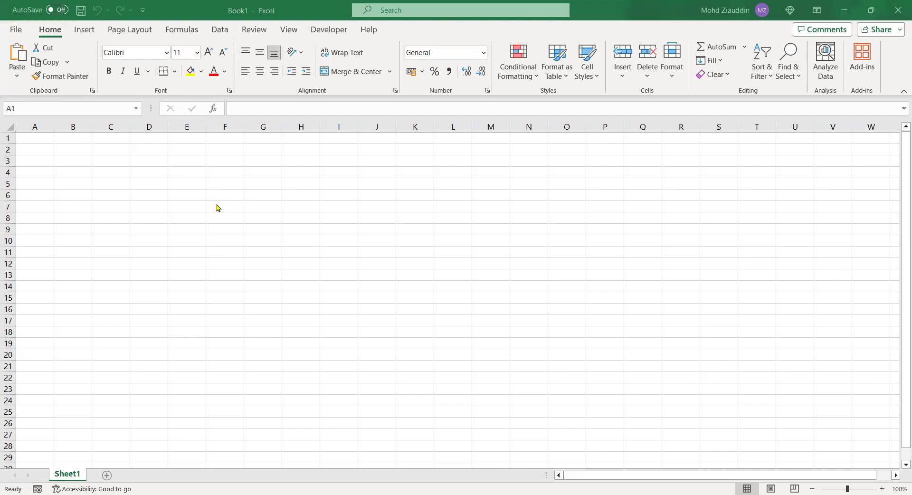
- Enter the header n in cell C3
left_click(147, 181)
left_click(124, 170)
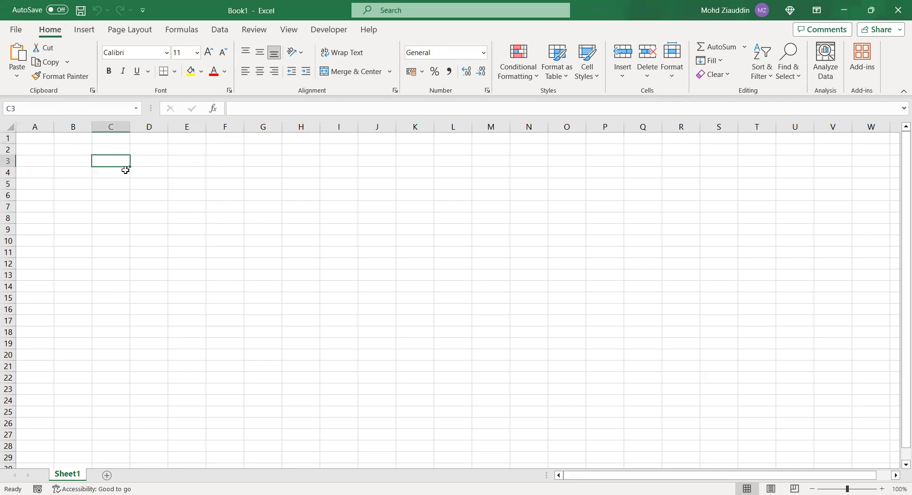
left_click(117, 159)
type("time instanc")
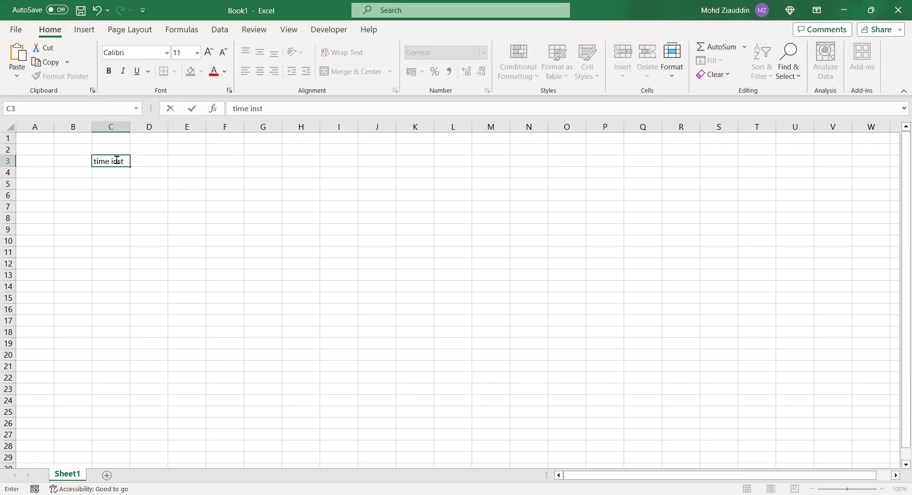
key("BackSpace")
key("BackSpace")
key("BackSpace")
key("BackSpace")
key("BackSpace")
key("BackSpace")
key("BackSpace")
key("BackSpace")
key("BackSpace")
key("BackSpace")
key("BackSpace")
key("Return")
- Enter 0 in cell C4 and copy it down the column to C24
type("o")
key("Return")
left_click(117, 172)
type("0")
key("Return")
left_click(126, 172)
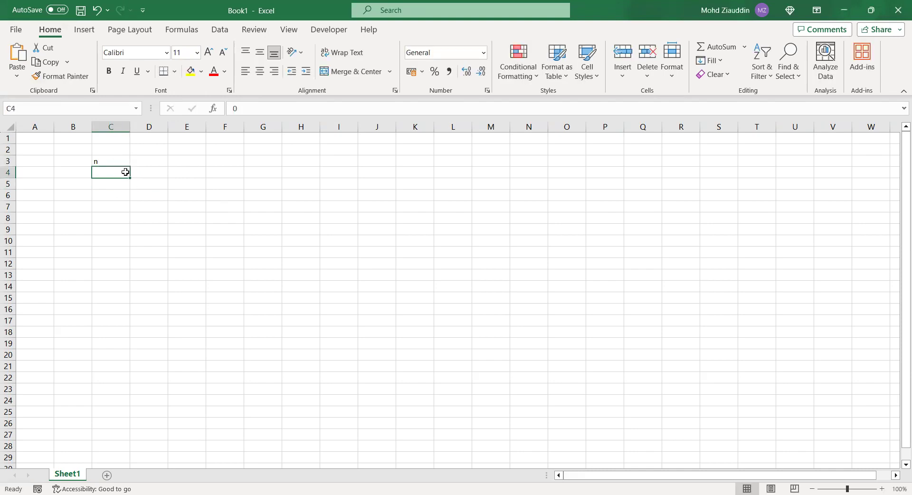
left_click_drag(130, 178, 133, 402)
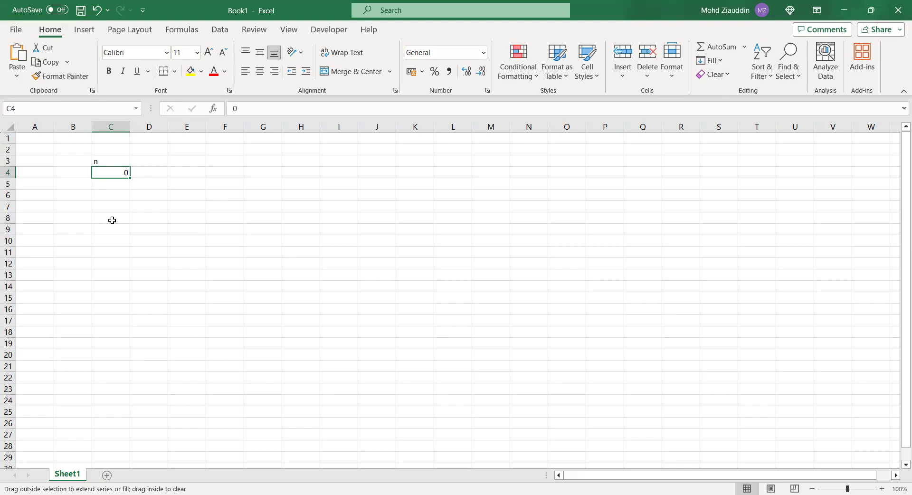
- Enter 1 in C5 and 2 in C6, and extend the series from C4:C6 down to C130
left_click(122, 184)
type("1")
key("Return")
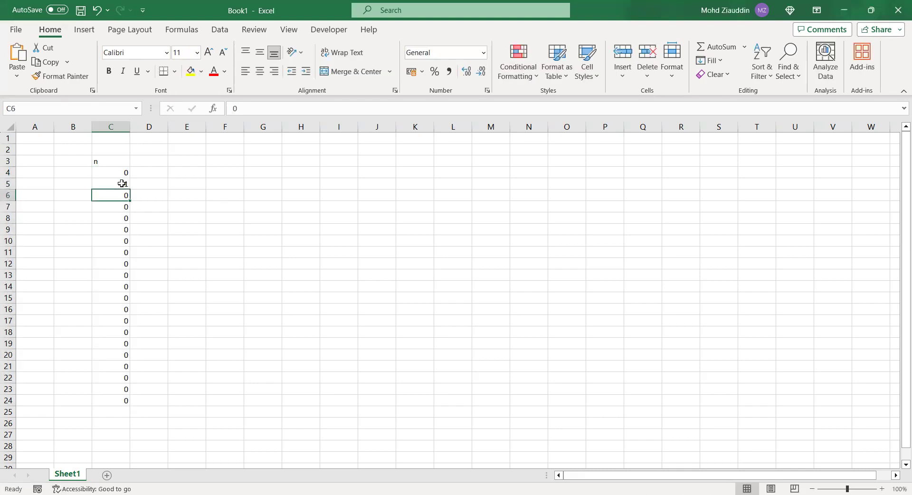
type("2")
key("Return")
left_click_drag(123, 173, 123, 196)
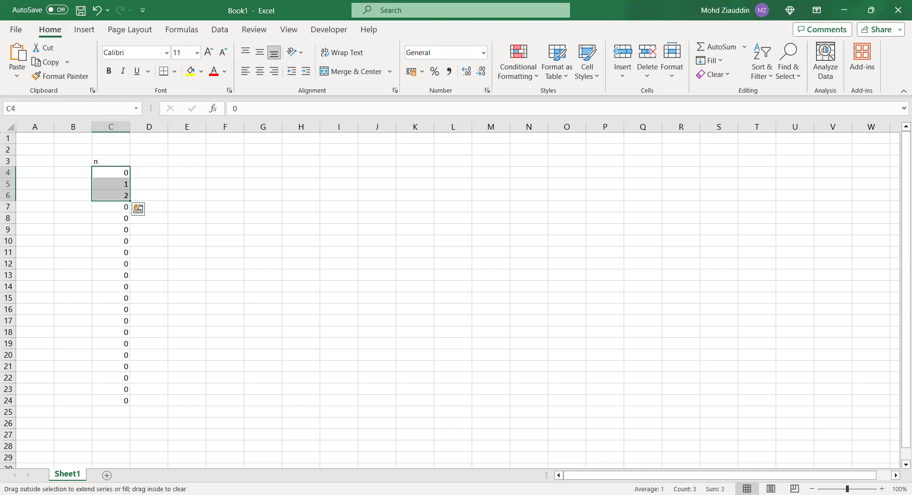
left_click_drag(130, 407, 130, 393)
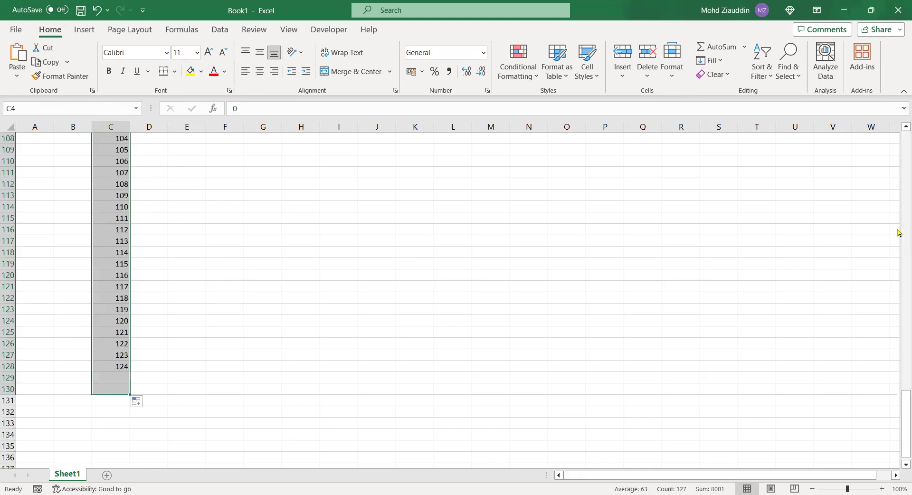
- Enter the formula =SIN(2*PI()/30*C4) in D4 and fill it down to D130
left_click_drag(899, 404, 900, 401)
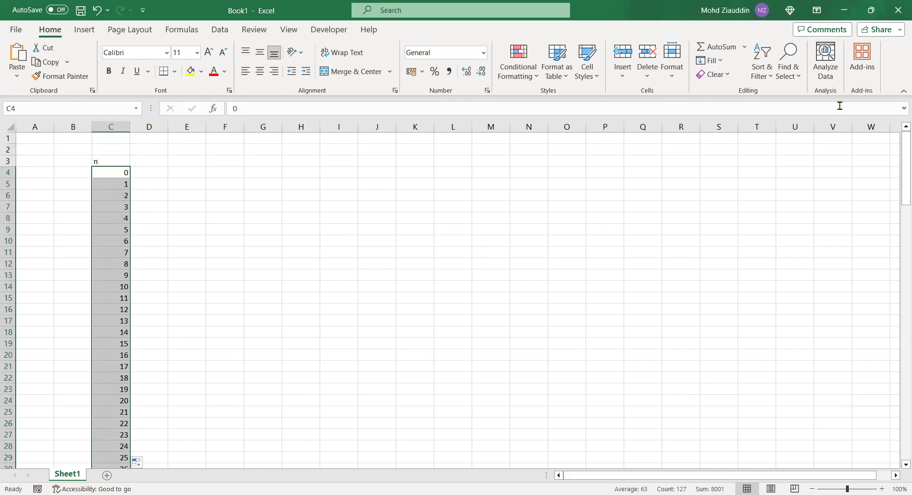
left_click(152, 173)
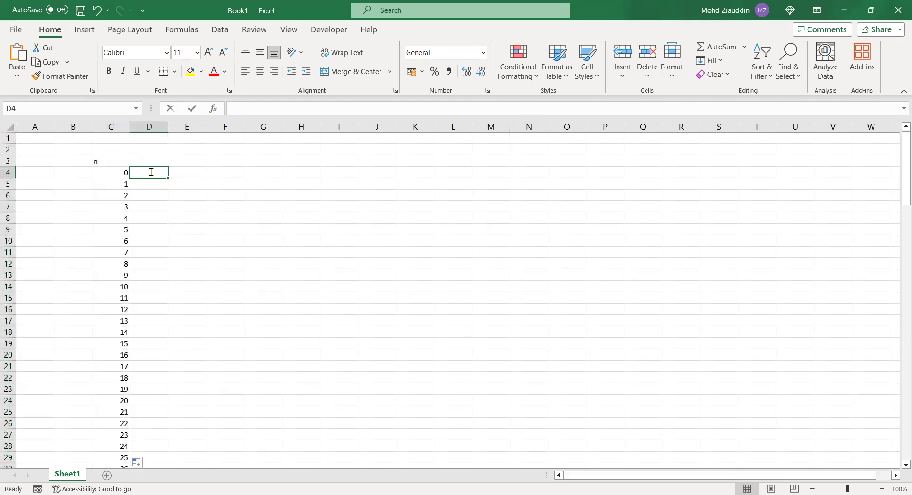
type("=")
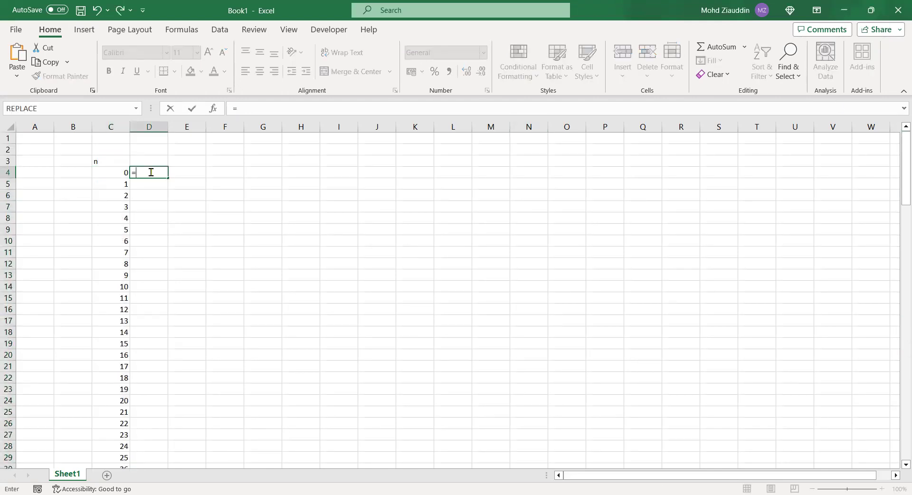
type("sin(")
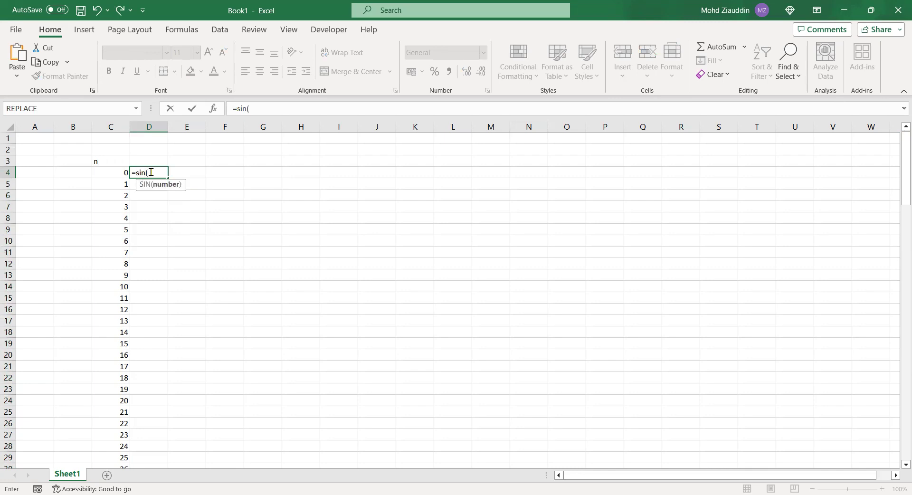
type("2*pi()/30*")
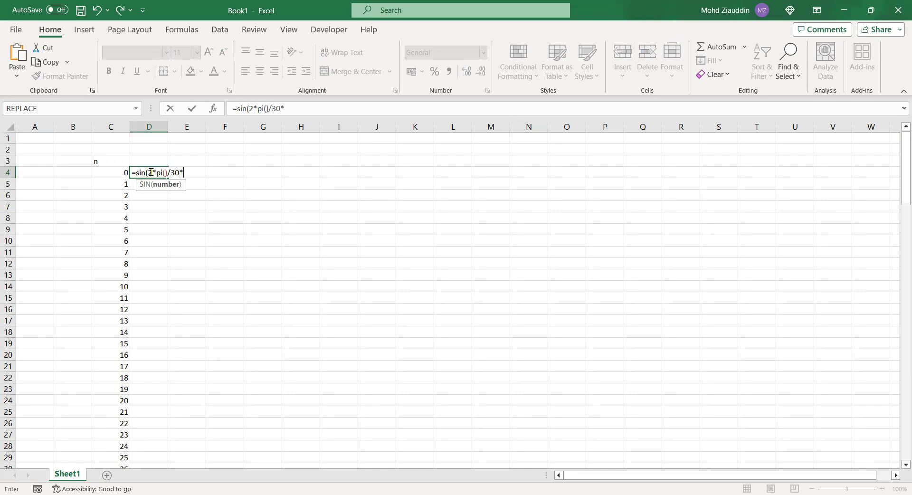
left_click(120, 175)
type(")")
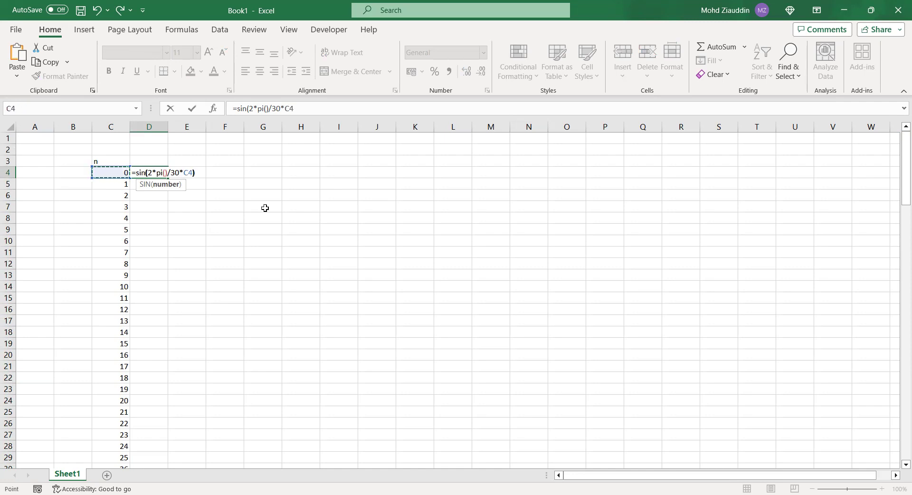
key("Return")
left_click(157, 172)
left_click_drag(168, 178, 158, 452)
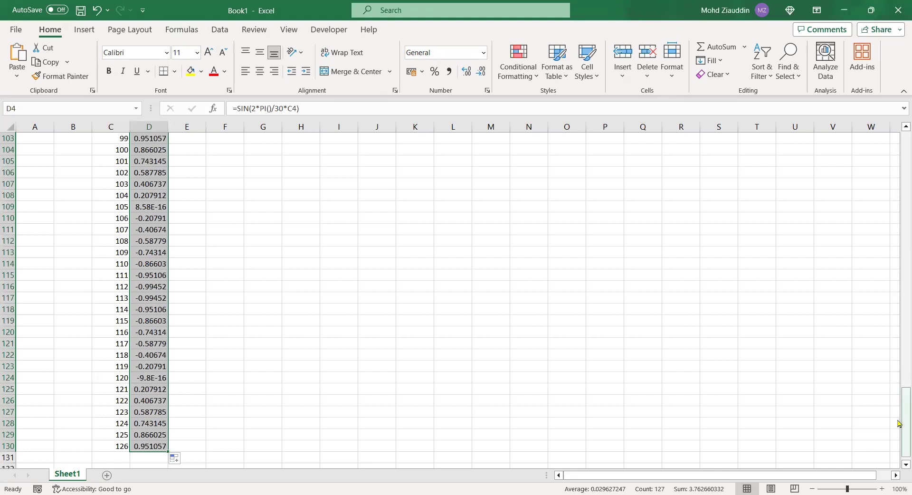
- Insert a 2-D line chart of D4:D130 and move it over to about columns L to T
left_click_drag(898, 423, 898, 168)
left_click(86, 31)
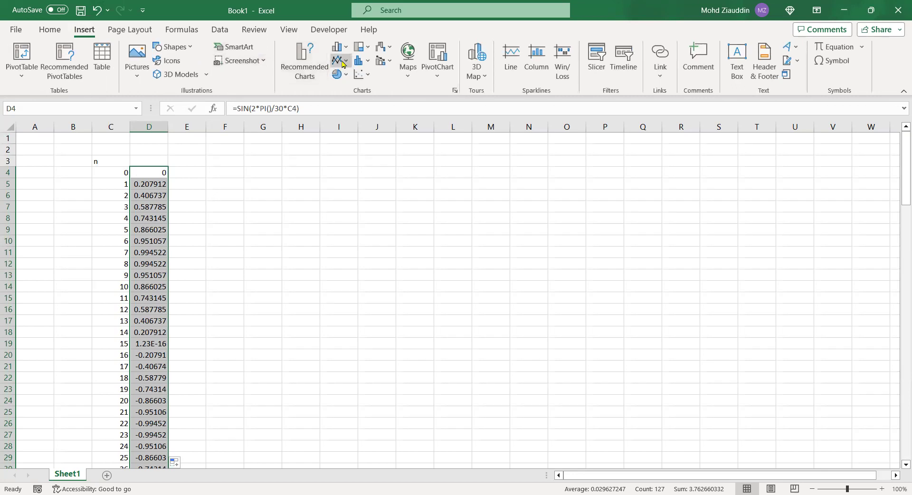
left_click(343, 64)
left_click(354, 108)
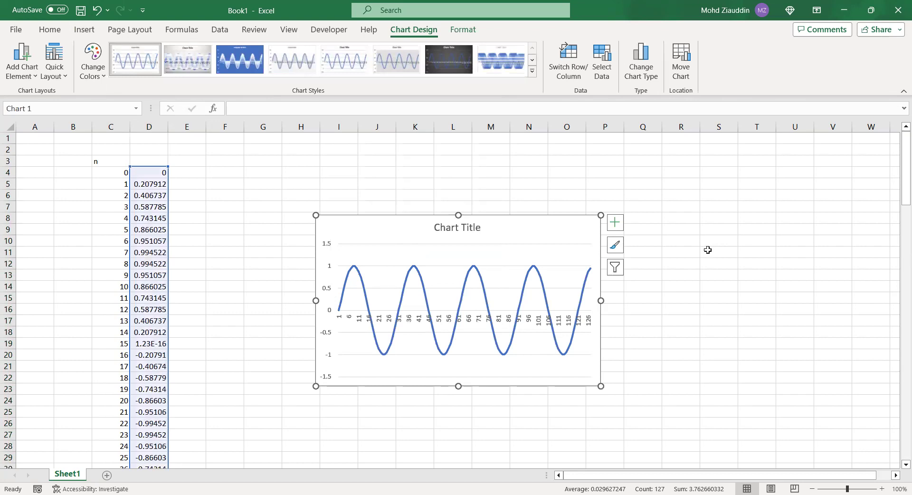
left_click_drag(550, 230, 699, 224)
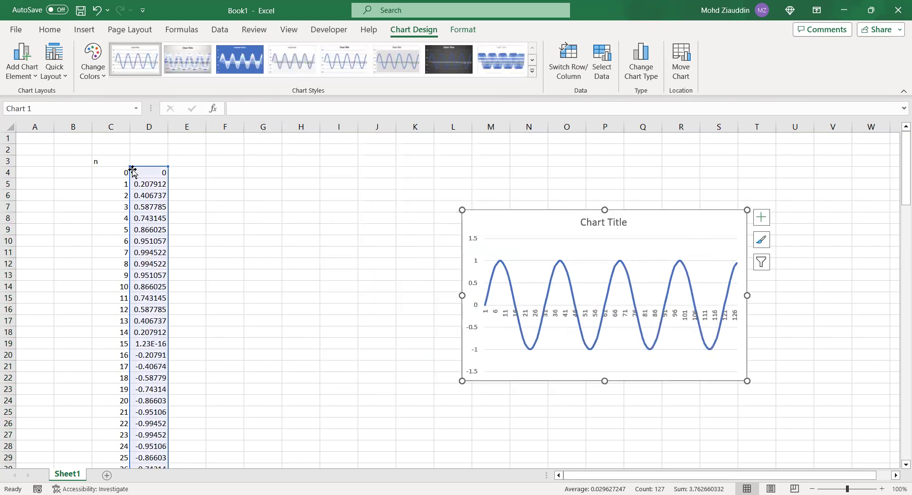
- Enter the header y1(t) in D3 and y2(t) in E3
left_click(149, 172)
left_click(189, 170)
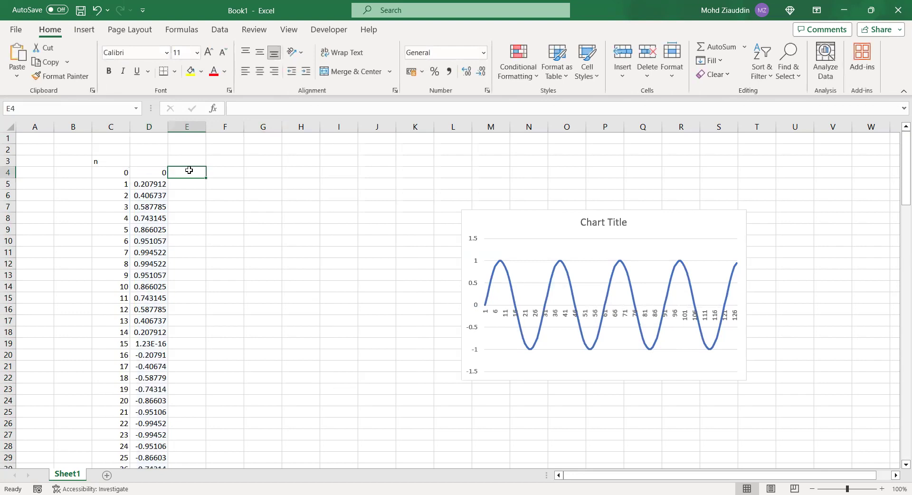
left_click(146, 159)
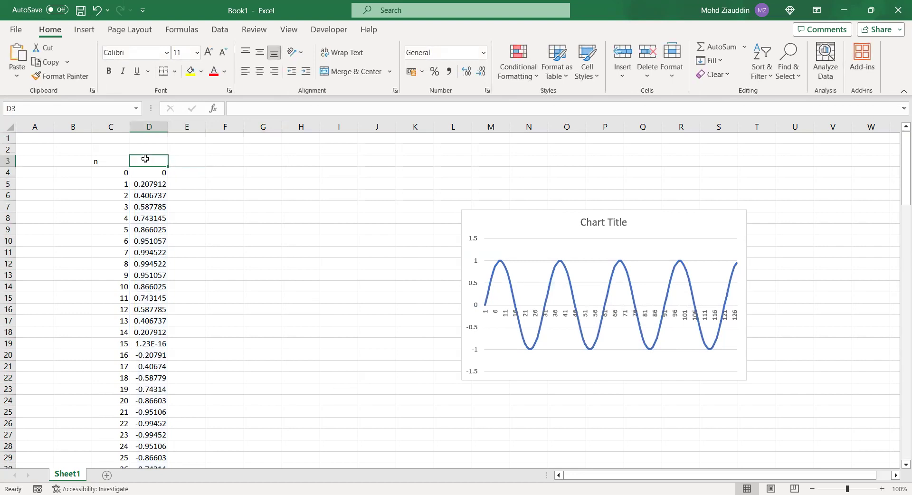
type("y1(t")
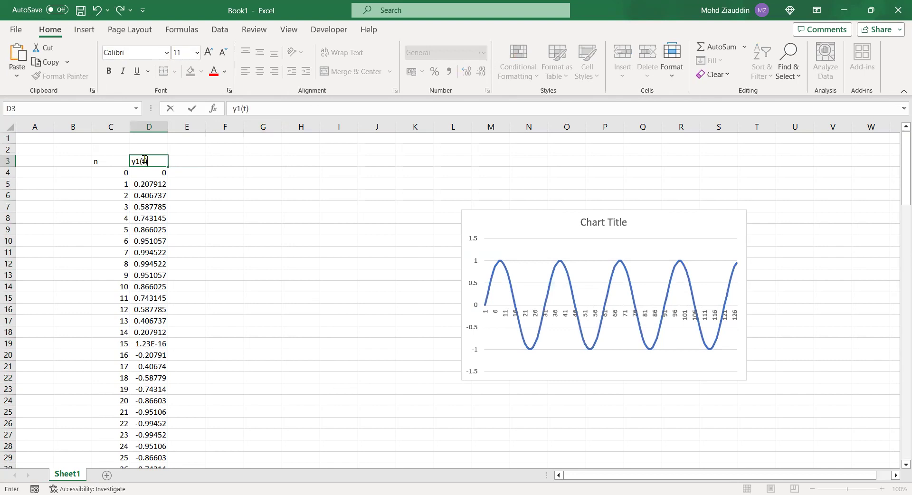
left_click(184, 162)
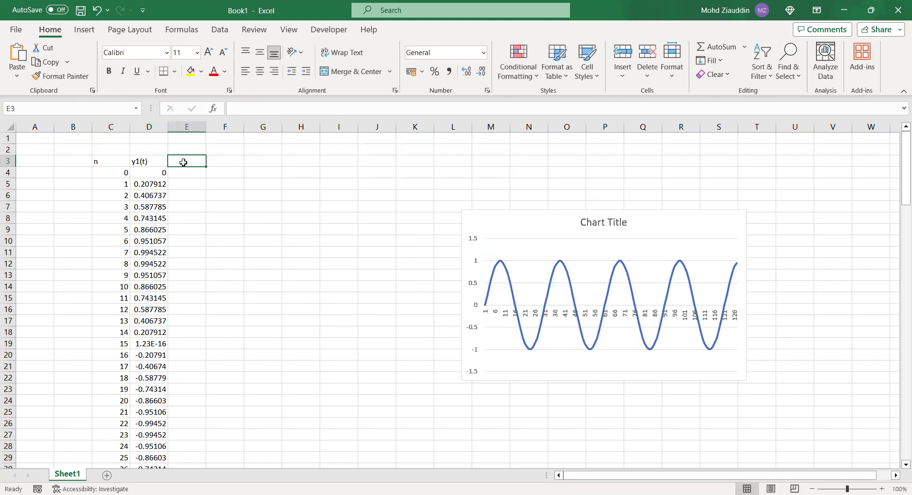
type("y2(t")
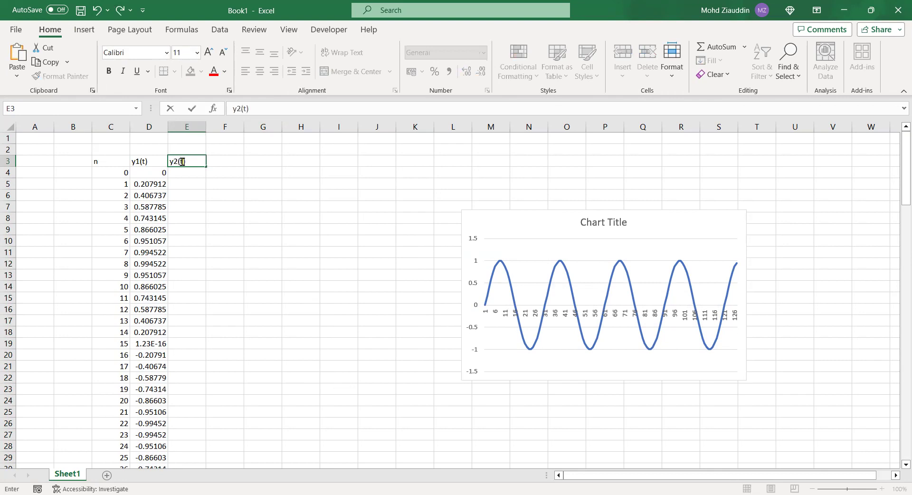
left_click(213, 183)
- Copy the sine formula from D4 into E4 and change its cell reference to C4
left_click(192, 175)
left_click(160, 173)
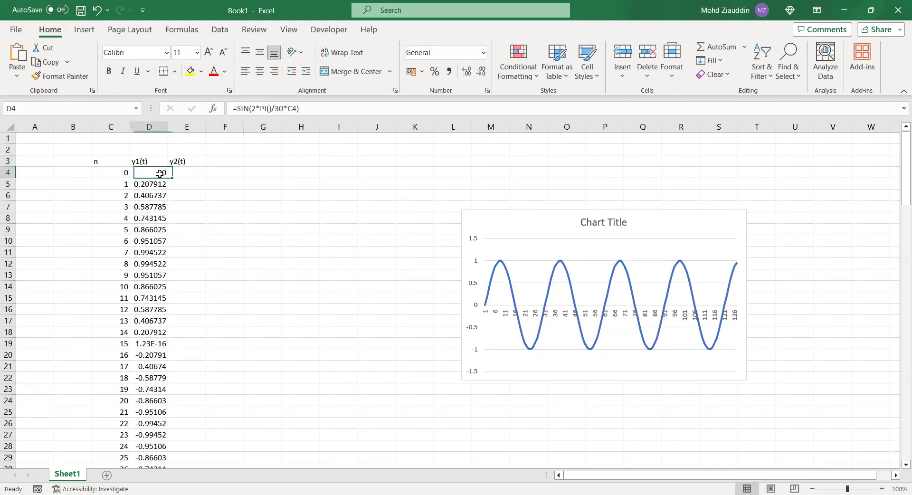
key("ctrl+c")
left_click(181, 172)
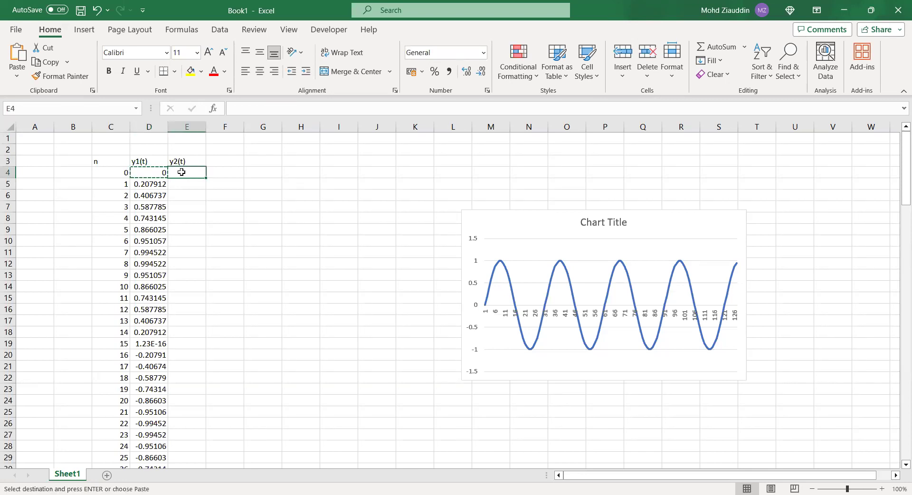
key("ctrl+v")
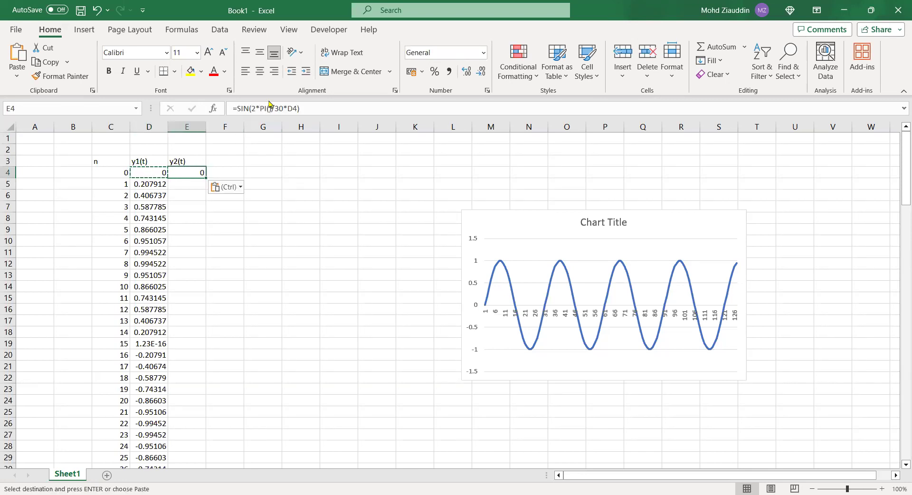
left_click(297, 109)
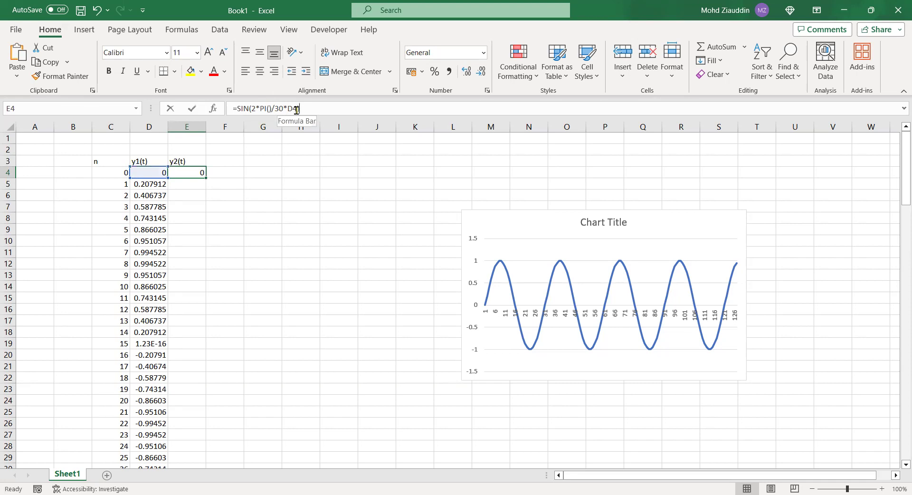
left_click(302, 109)
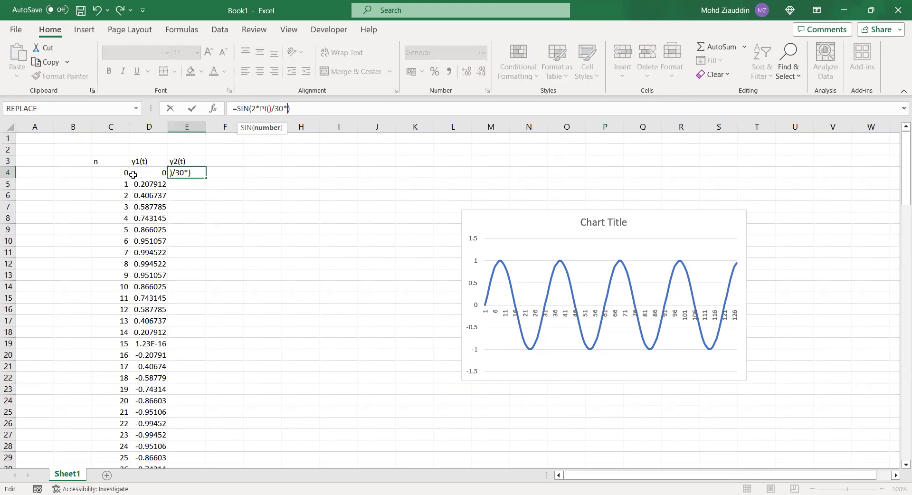
left_click(119, 173)
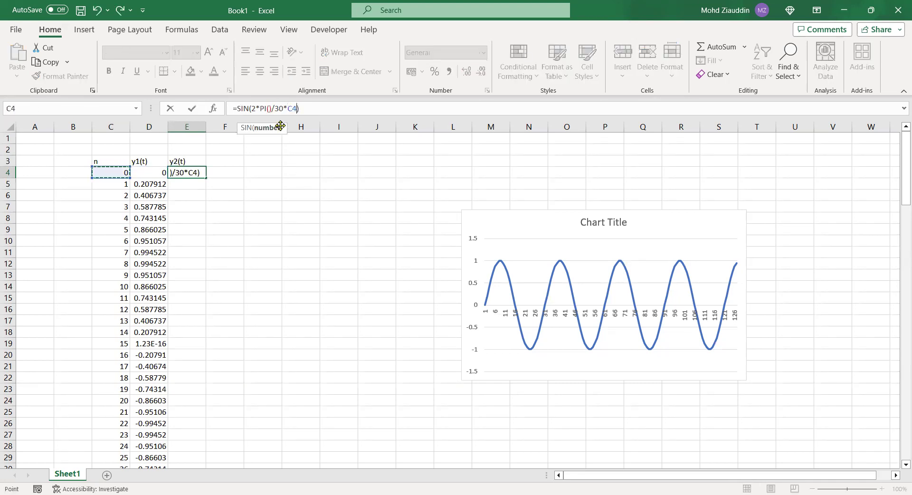
- Change the formula in E4 to =SIN(2*PI()/40)*C4 and fill it down to E130
left_click(287, 108)
key("BackSpace")
key("BackSpace")
type("40")
key("Return")
left_click(435, 298)
left_click(191, 172)
left_click_drag(206, 178, 187, 449)
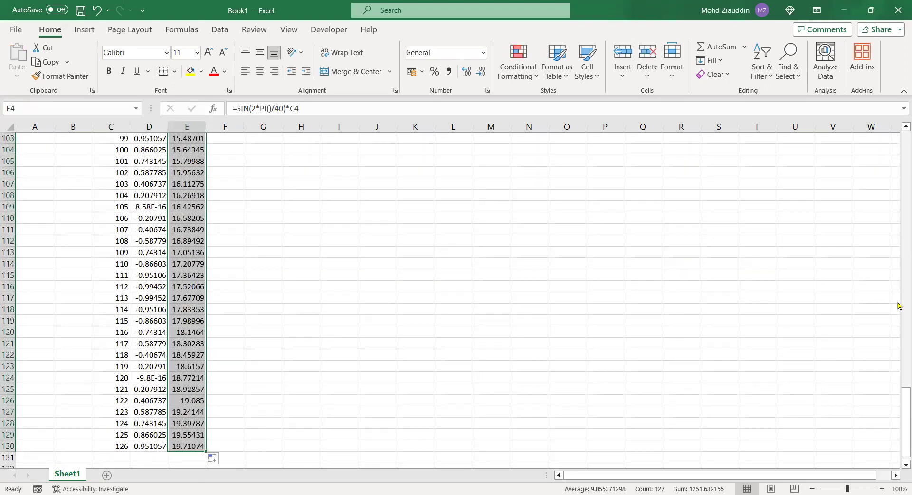
- Insert a 2-D line chart of the y2(t) values in E4:E130
left_click_drag(900, 427, 485, 47)
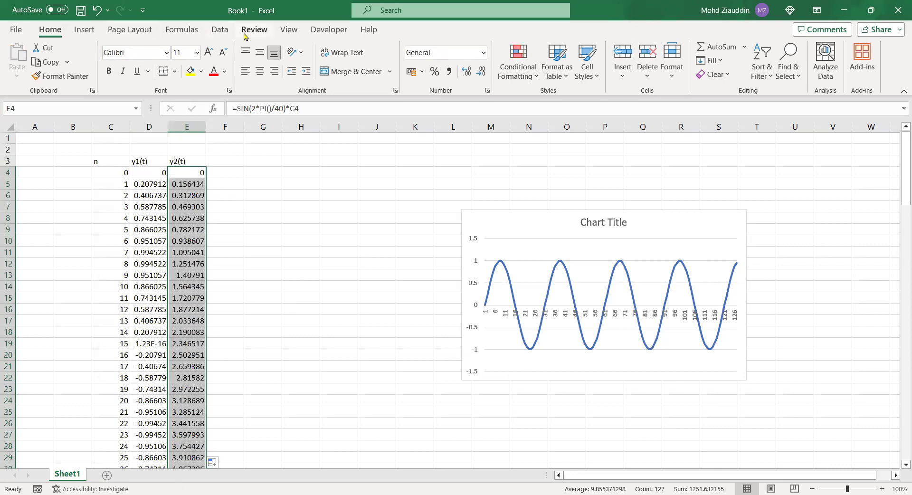
left_click(84, 29)
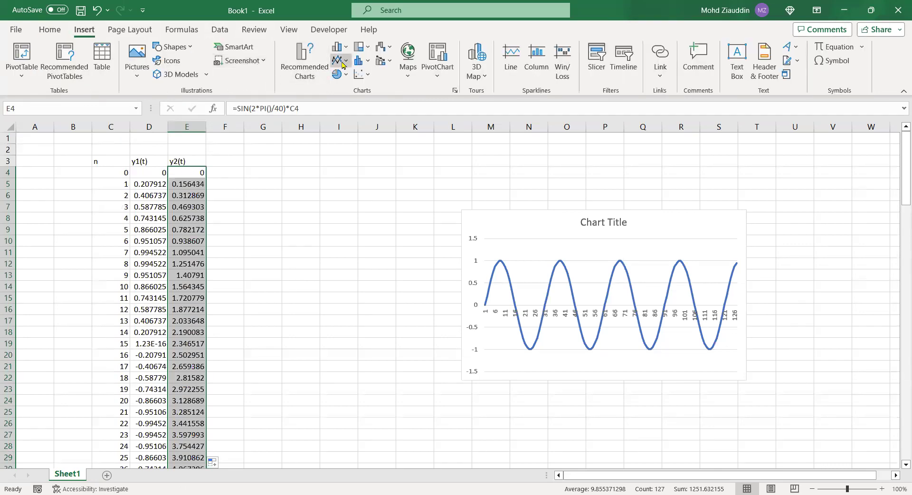
left_click(343, 64)
left_click(357, 101)
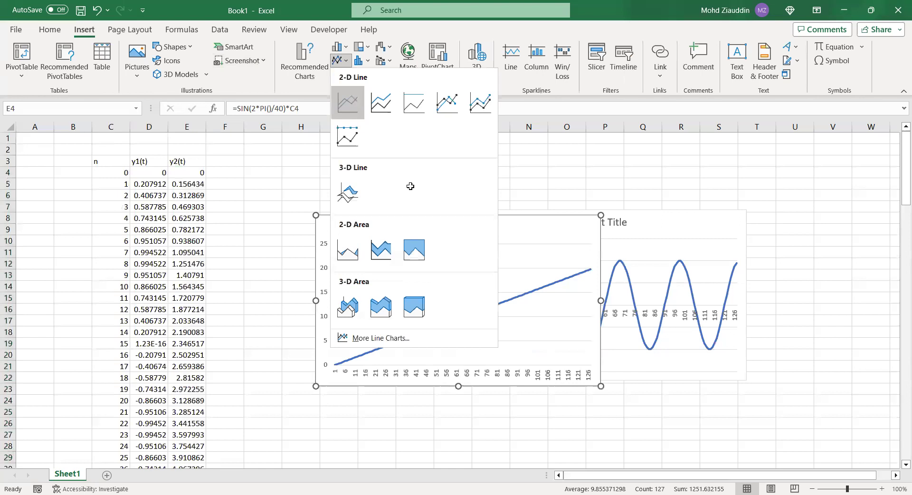
- Move the y2(t) line chart directly below the y1(t) chart
left_click_drag(511, 226, 647, 369)
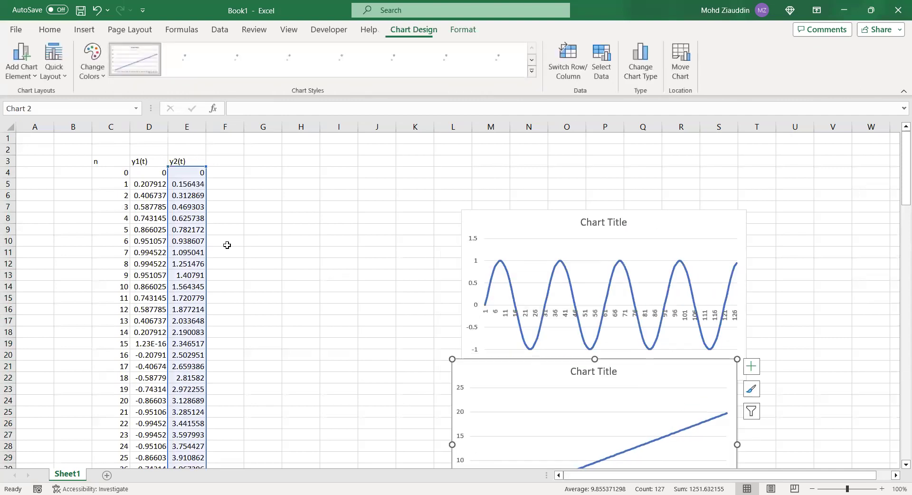
- Correct the formula in E4 to =SIN(2*PI()/40*C4) and fill it down to E130
left_click(194, 172)
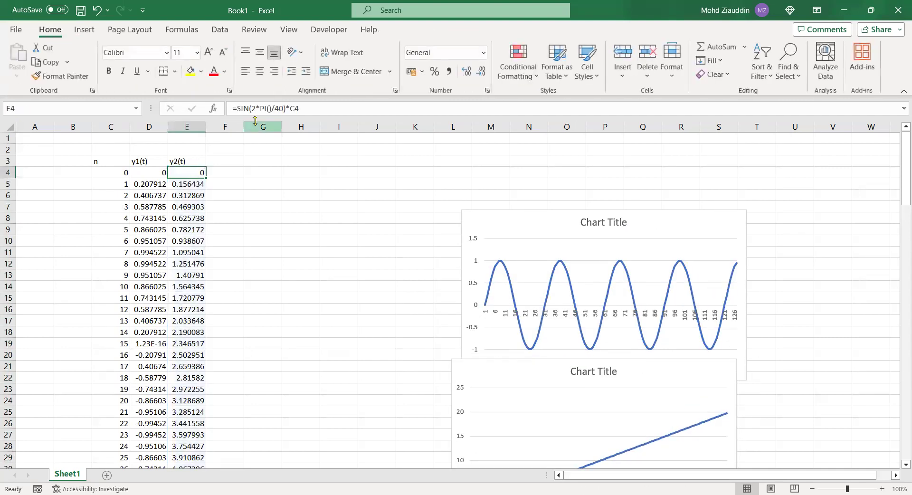
left_click(290, 108)
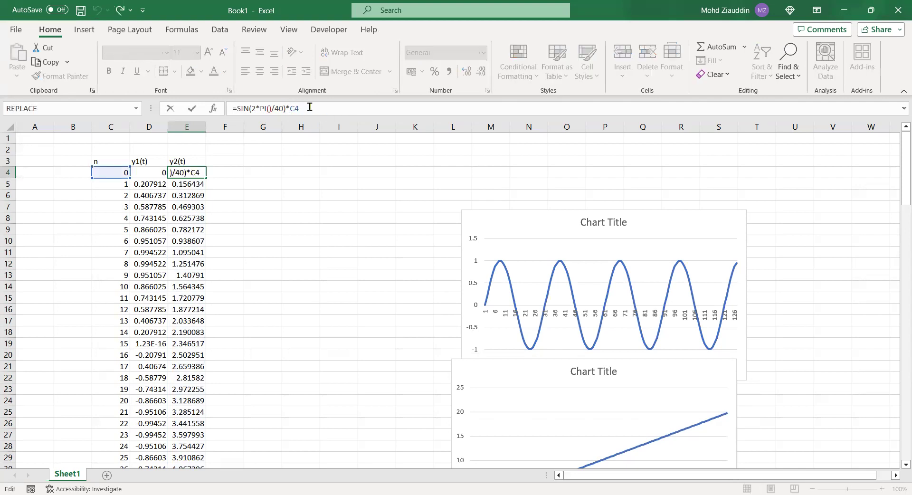
key("BackSpace")
left_click(316, 106)
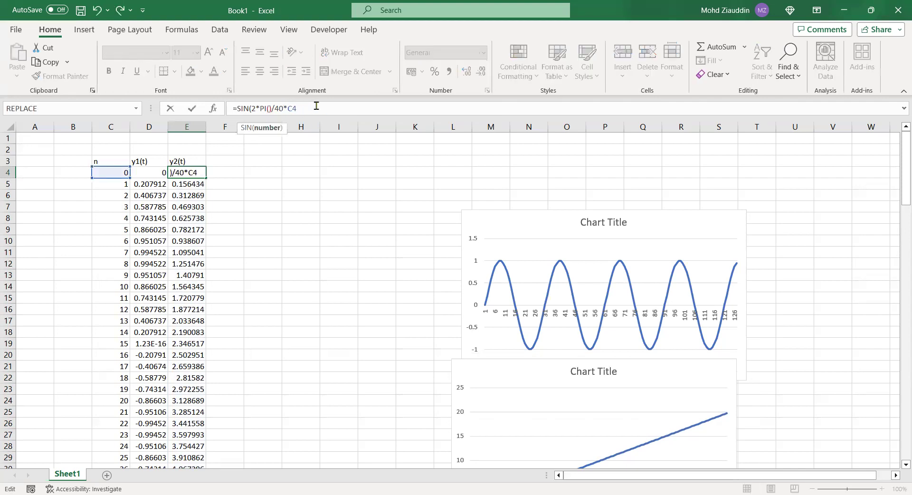
key("Return")
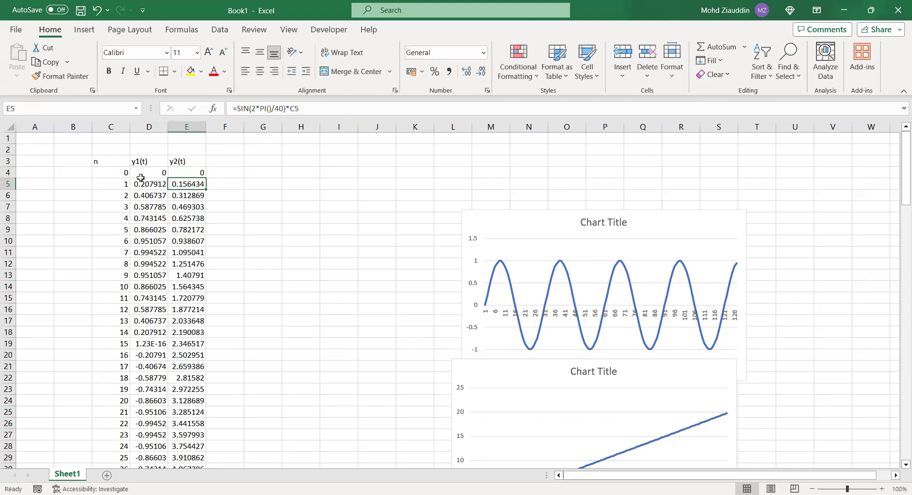
left_click(191, 173)
left_click_drag(206, 178, 206, 463)
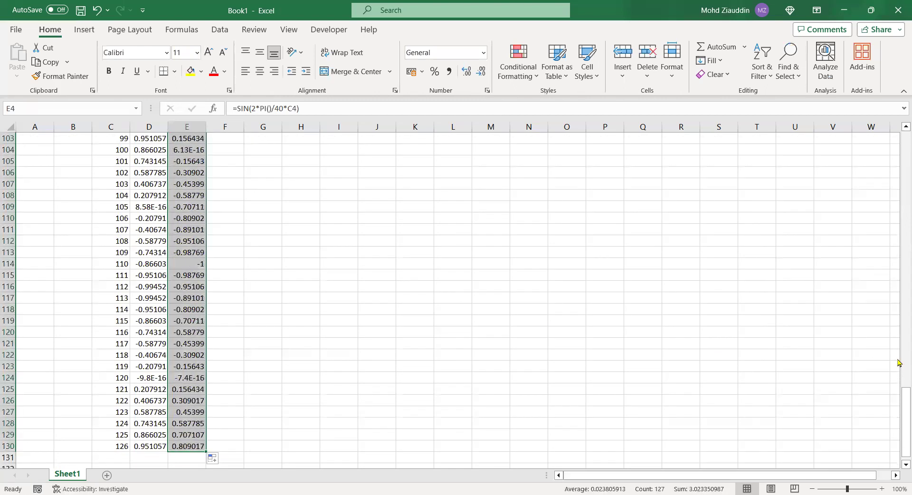
left_click_drag(899, 399, 898, 123)
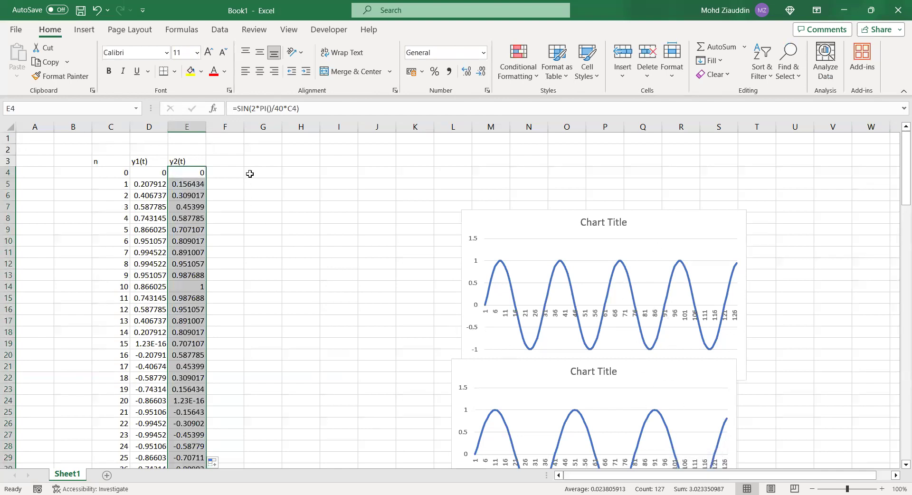
- Enter the header y1(t)*y2(t) in F3
left_click(234, 163)
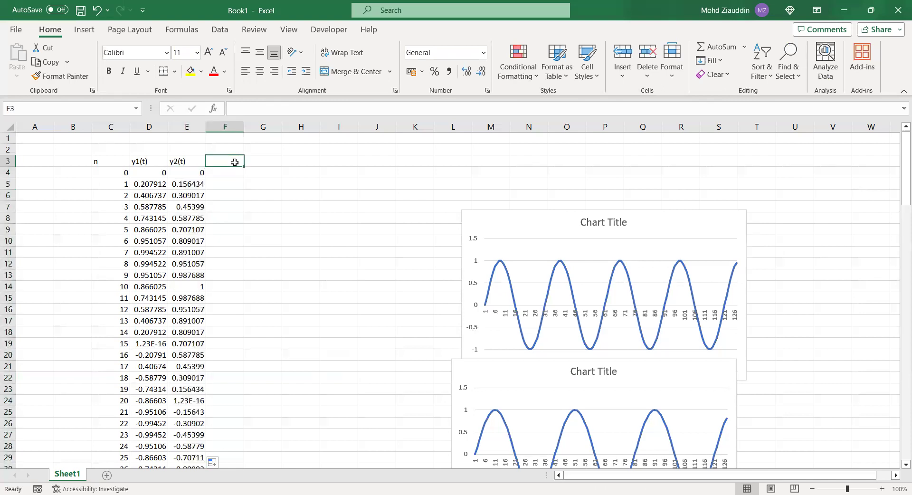
type("y1(t)*y2(t")
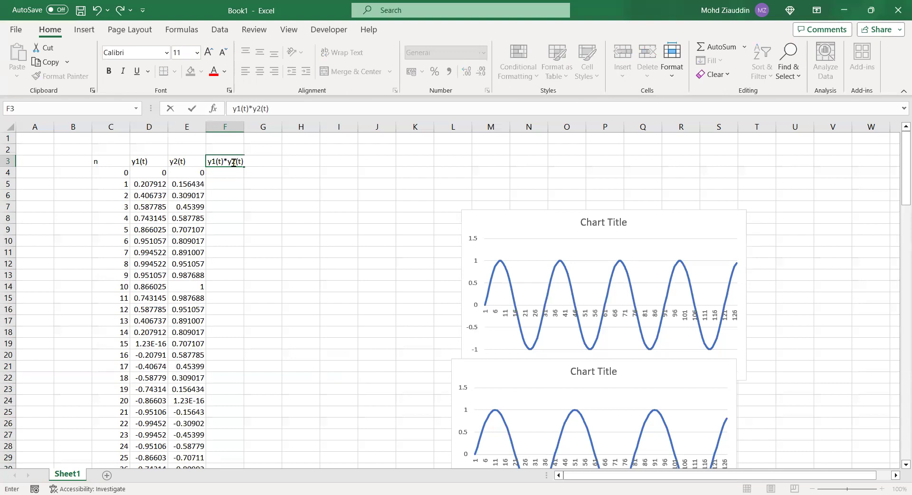
left_click(236, 172)
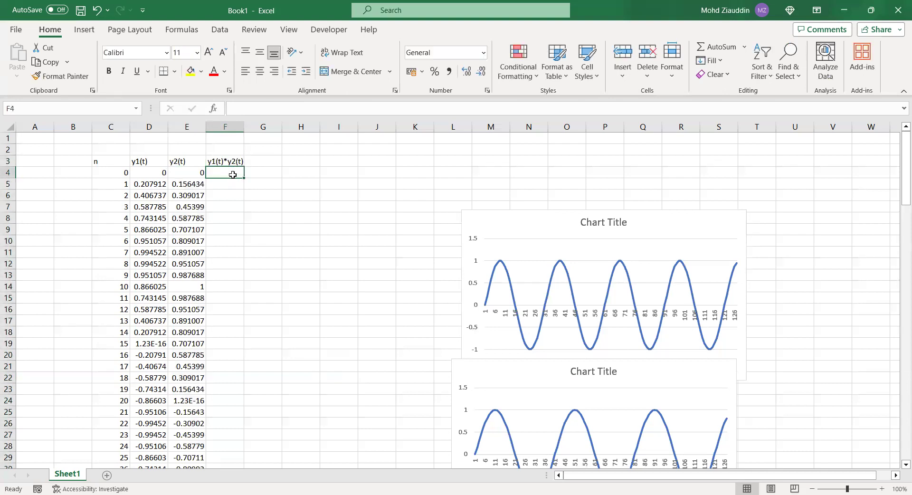
- Enter the product formula =D4*E4 in F4 and fill it down to F130
type("=")
left_click(159, 173)
type("*")
left_click(179, 173)
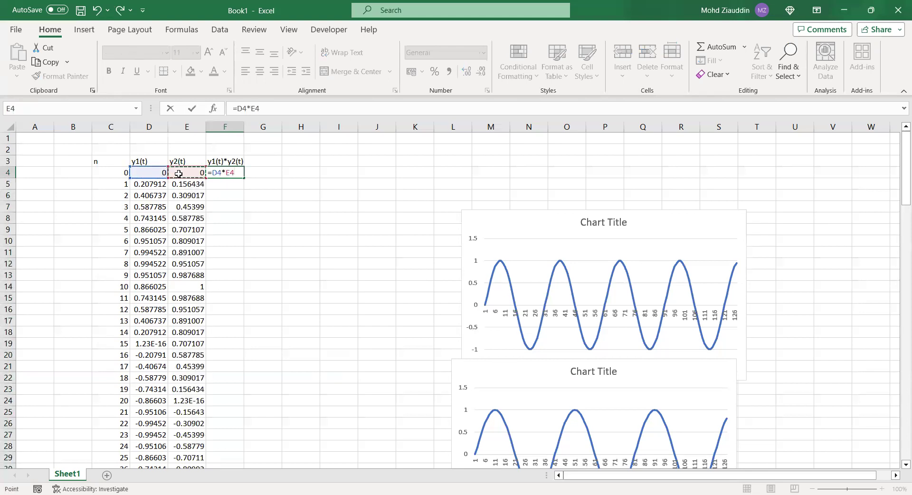
key("Return")
left_click(221, 172)
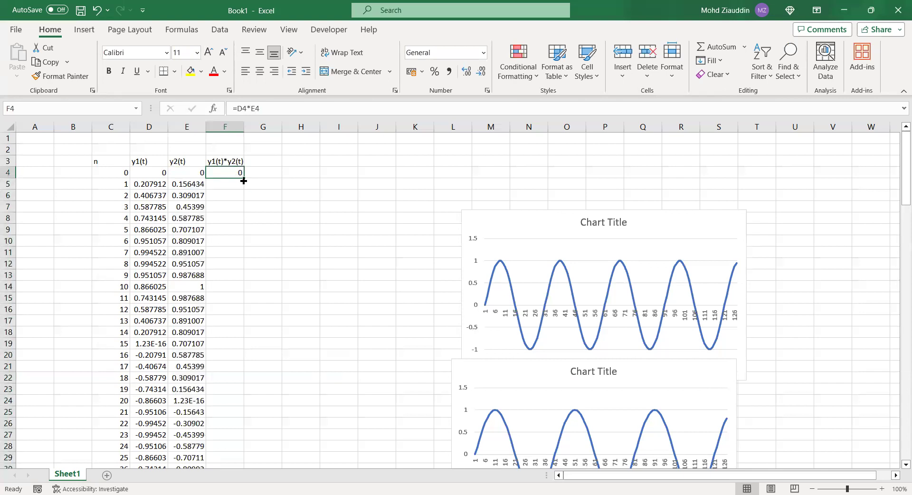
left_click_drag(239, 220, 239, 446)
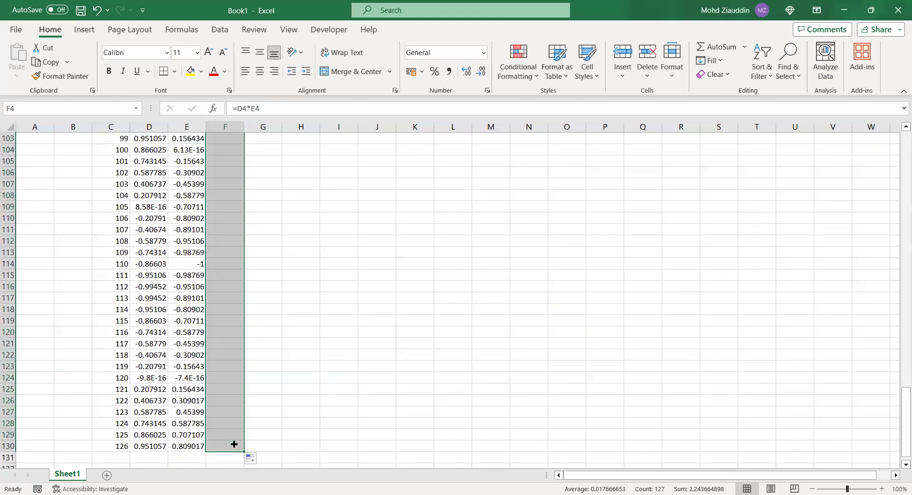
left_click_drag(900, 422, 899, 135)
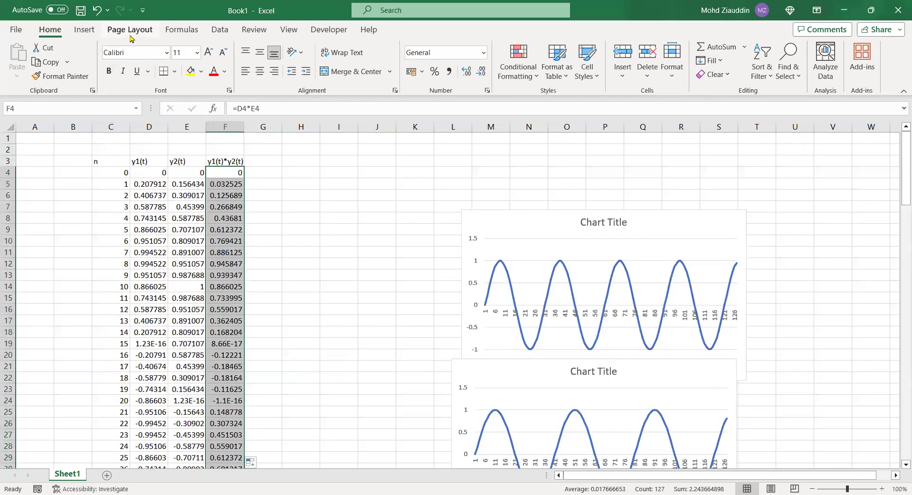
- Insert a 2-D line chart of the y1(t)*y2(t) values in F4:F130 and move it over the right part of the y2(t) chart
left_click(94, 30)
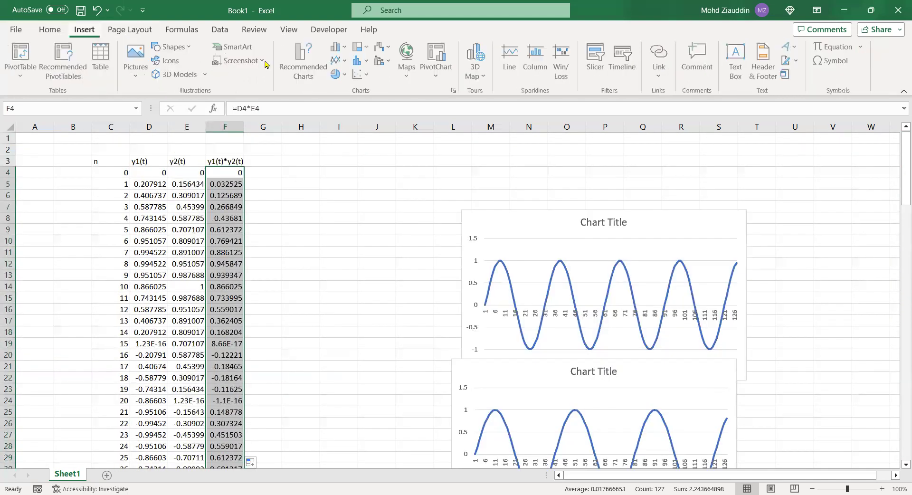
left_click(339, 60)
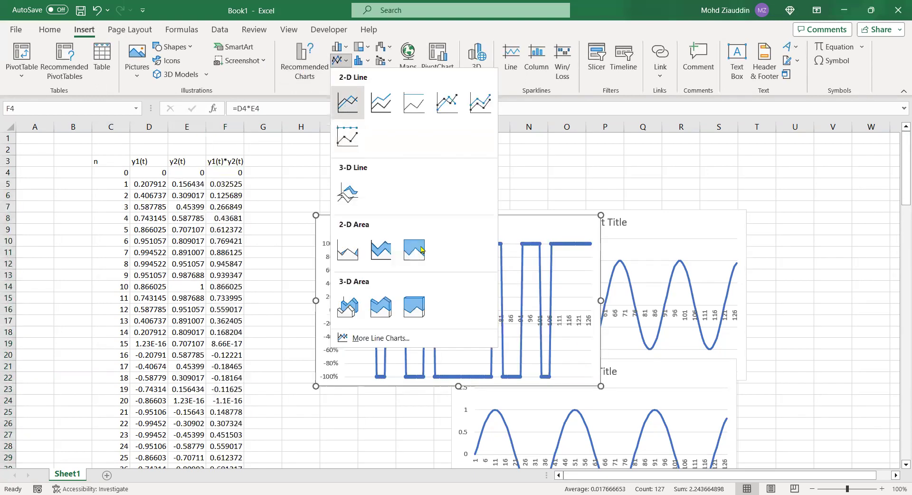
left_click(348, 102)
left_click_drag(506, 219, 500, 150)
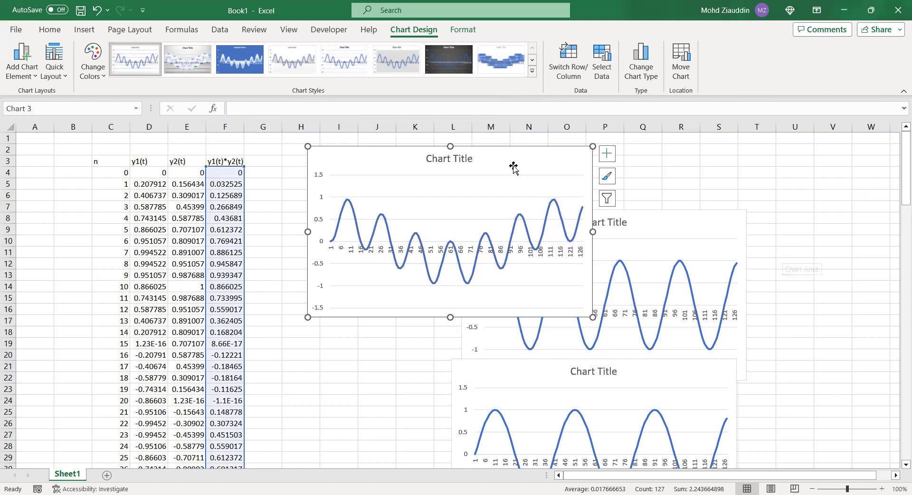
mouse_move(545, 153)
left_mouse_down()
mouse_move(684, 183)
mouse_move(713, 159)
mouse_move(715, 145)
mouse_move(863, 285)
mouse_move(861, 404)
mouse_move(852, 364)
mouse_move(848, 375)
left_mouse_up()
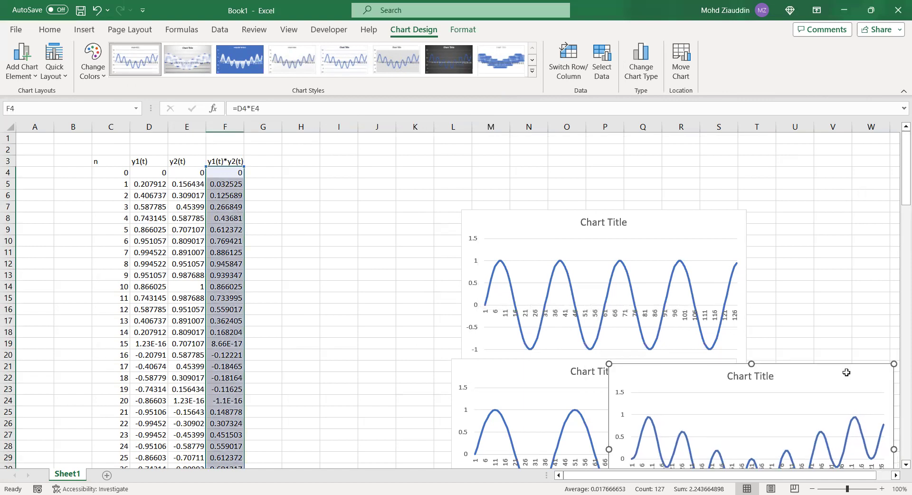
- Delete the y1(t)*y2(t) chart and the y2(t) chart, keeping only the y1(t) chart
key("Delete")
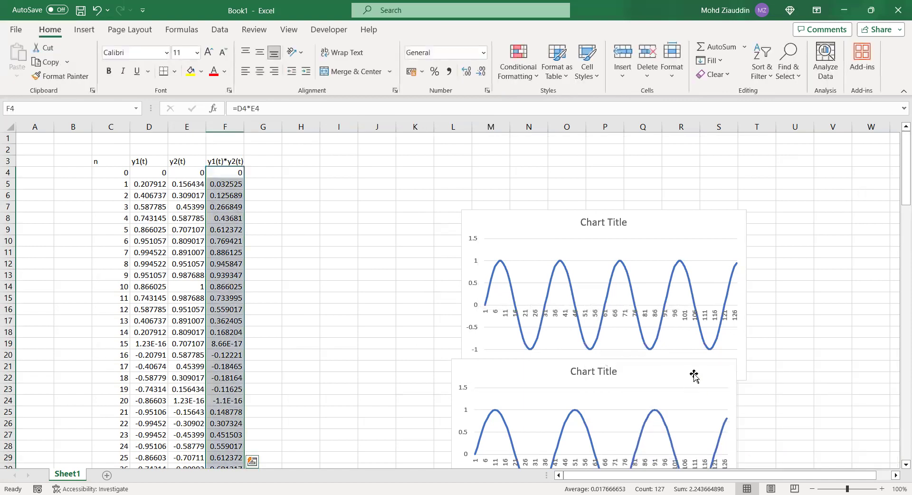
- Add a data series named y2_t with the values E4:E130 to the y1(t) chart
left_click(646, 243)
left_click(627, 275)
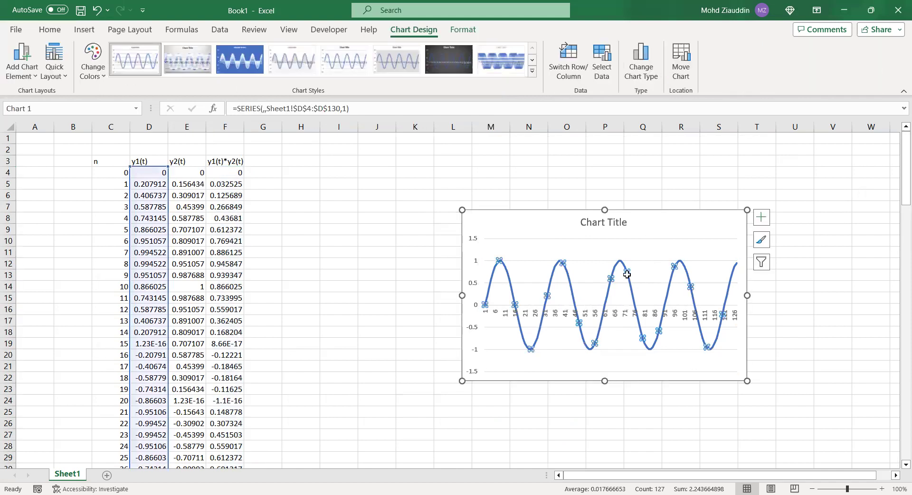
right_click(627, 274)
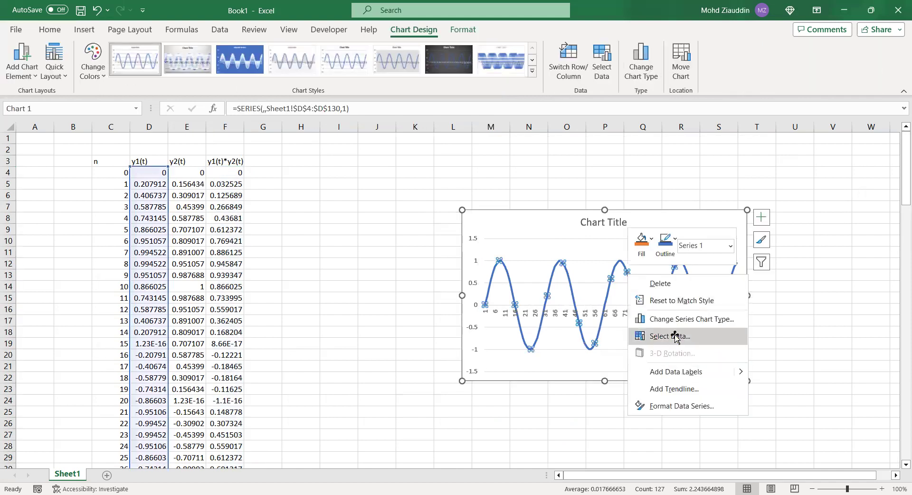
left_click(675, 336)
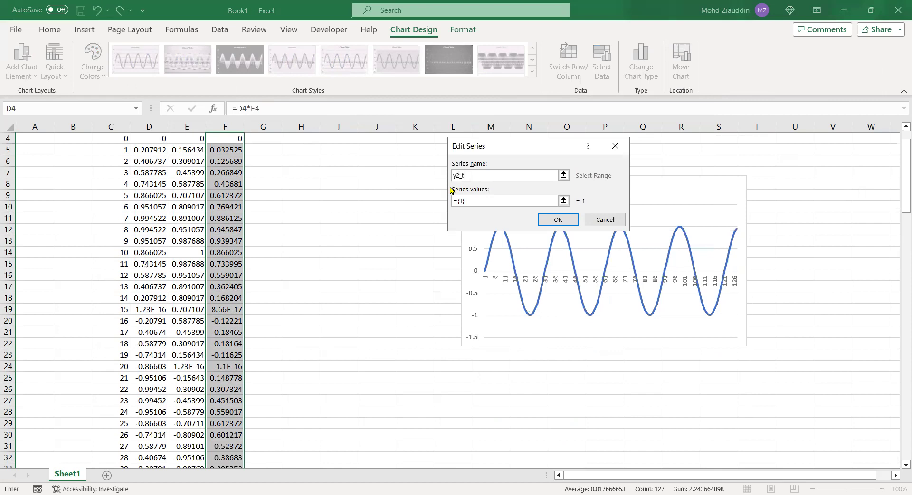
key("Tab")
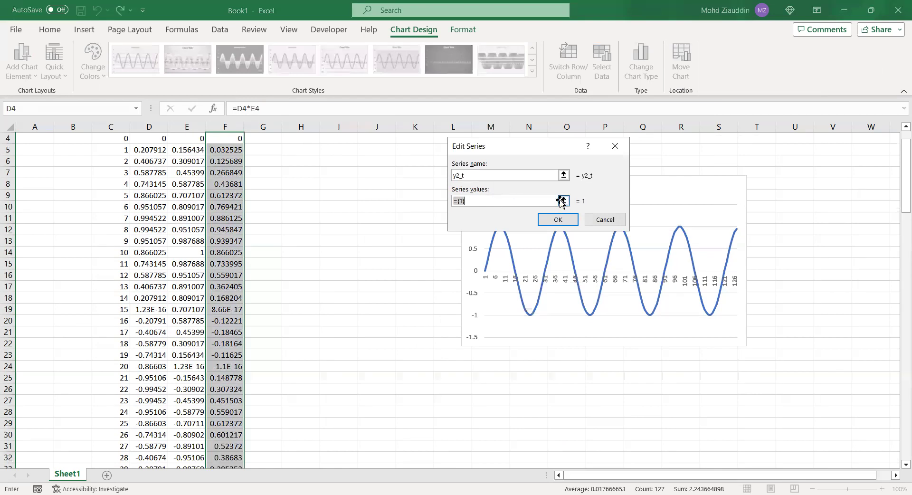
left_click(562, 201)
left_click(198, 148)
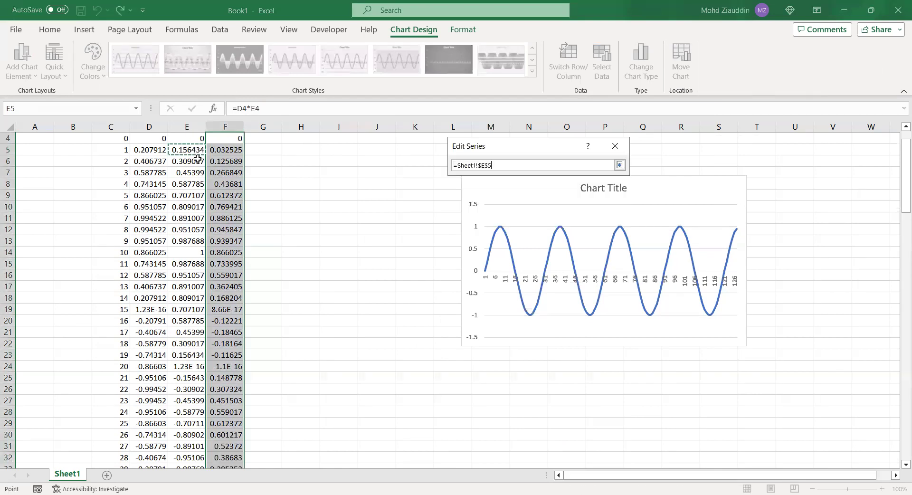
left_click(189, 143)
key("ctrl+shift+Down")
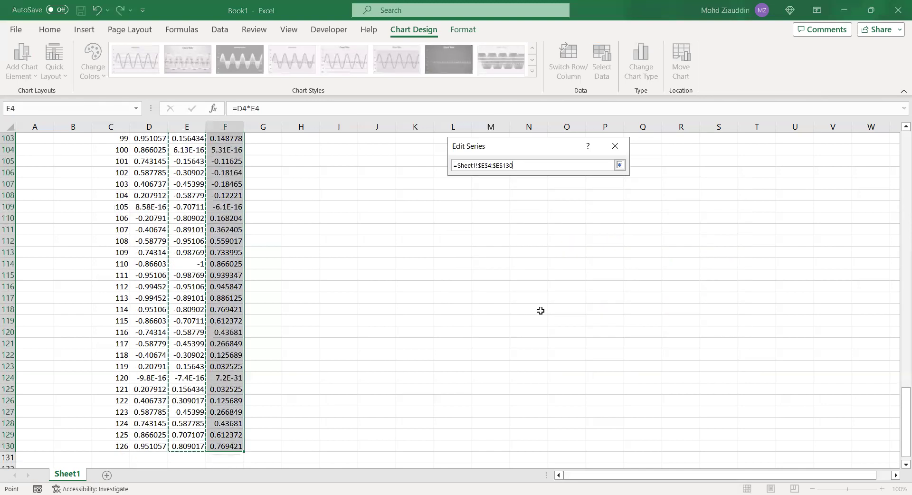
key("Return")
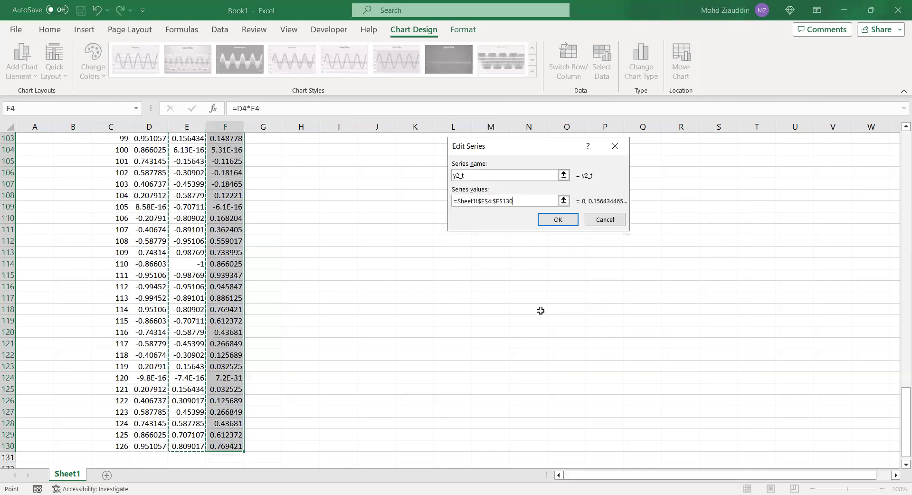
left_click(559, 220)
- Add a data series named "y1_t x y2_t" with the values F4:F130 to the same chart and apply the data source changes
left_click(400, 183)
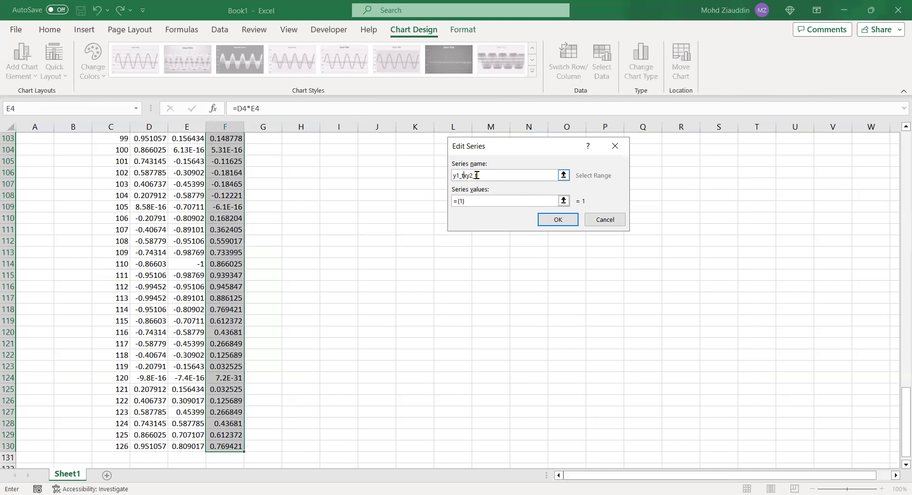
left_click(470, 175)
key("BackSpace")
key("BackSpace")
left_click(563, 201)
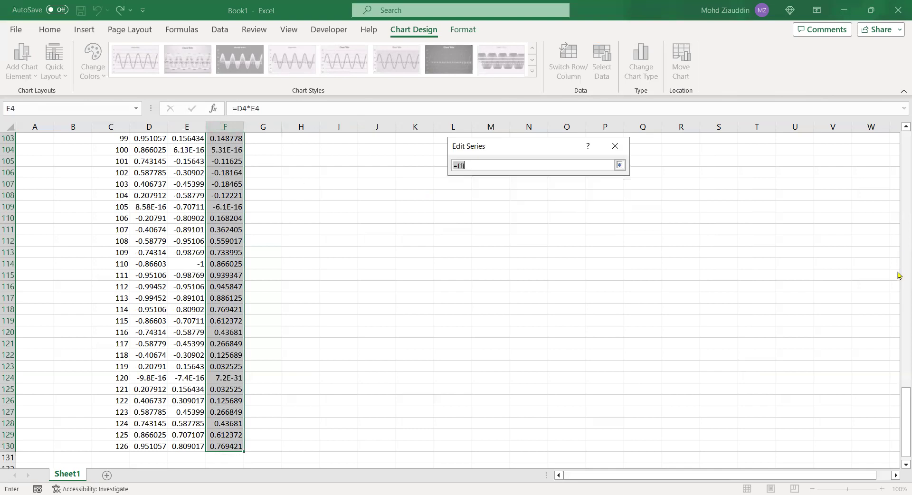
left_click_drag(899, 428, 898, 148)
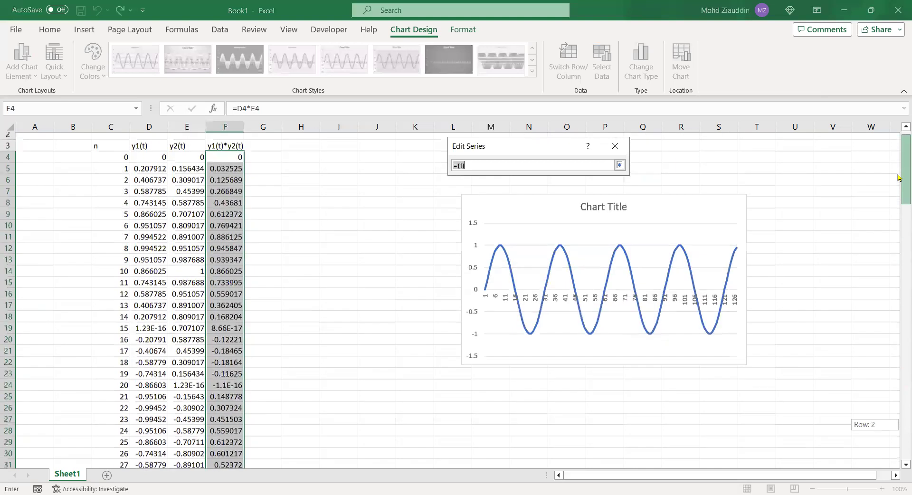
left_click(229, 153)
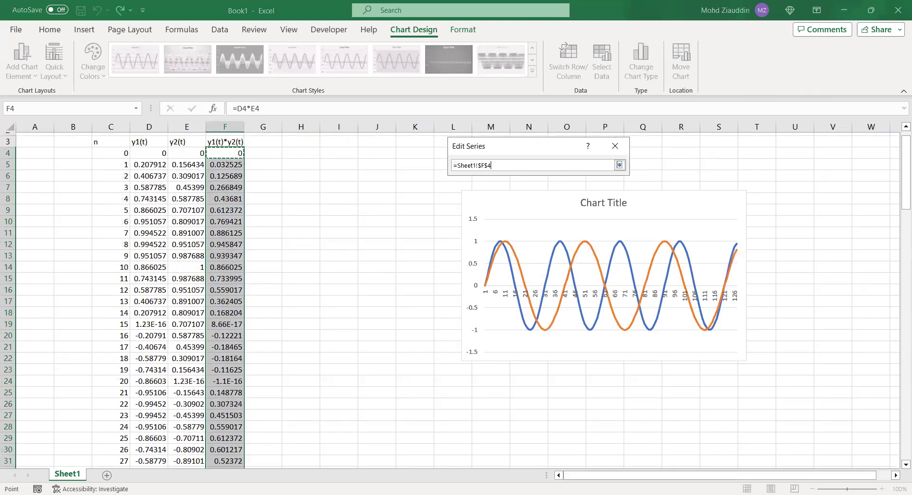
key("ctrl+shift+Down")
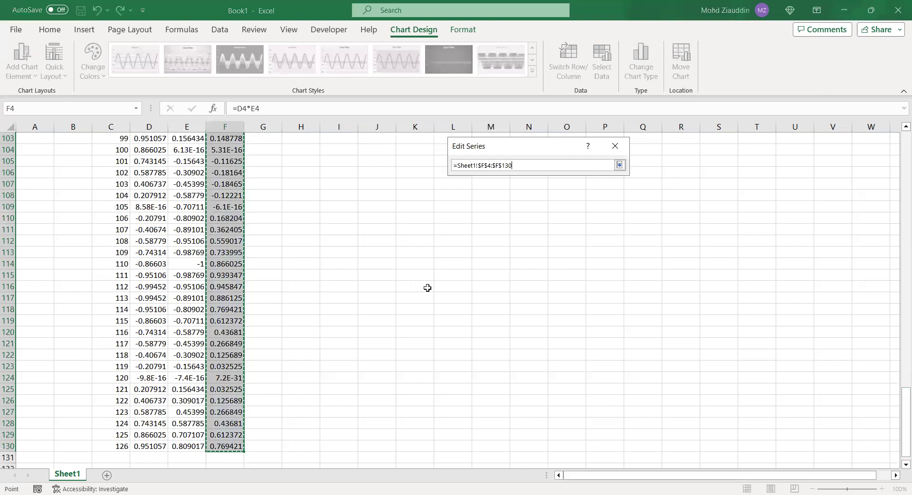
key("Return")
left_click(551, 221)
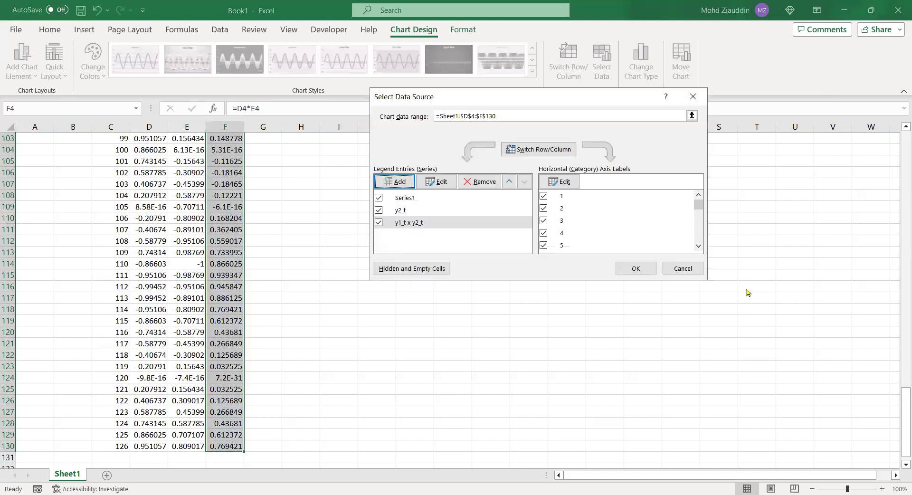
left_click(635, 268)
left_click_drag(899, 396, 900, 142)
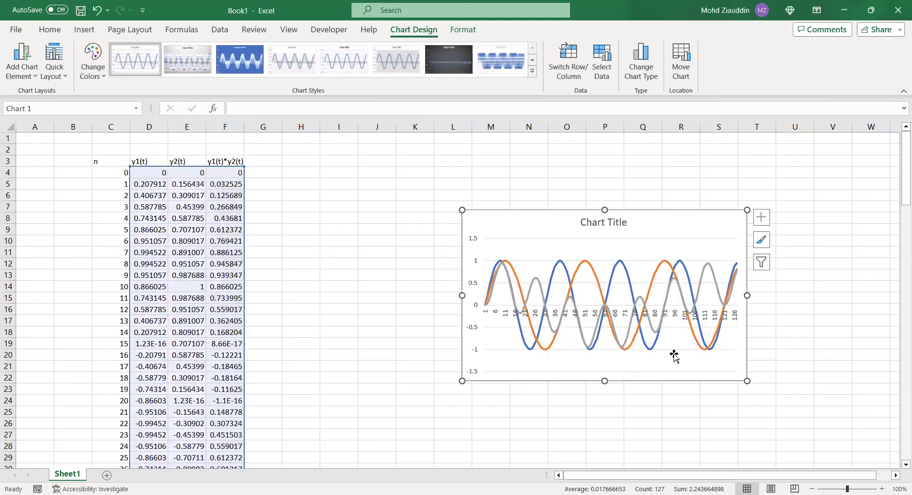
- Rename the chart's first data series, which plots D4:D130, as y1_t and apply the data source changes
left_click(677, 421)
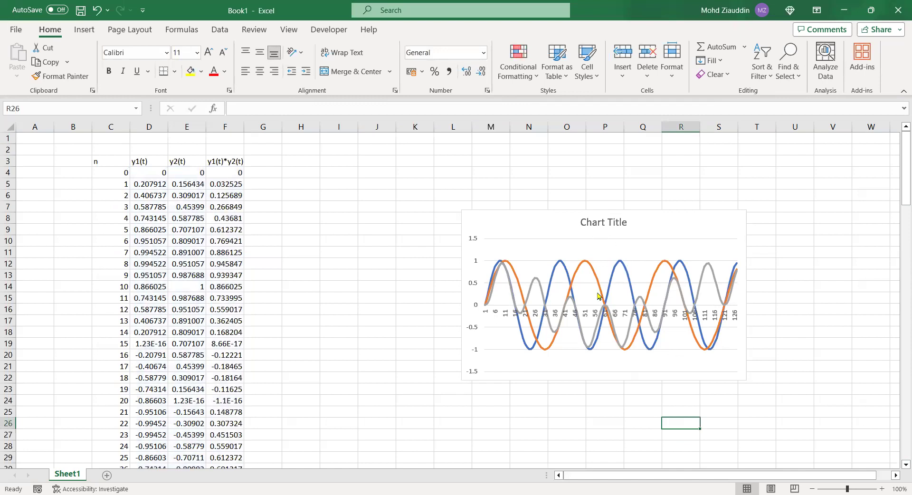
left_click(610, 284)
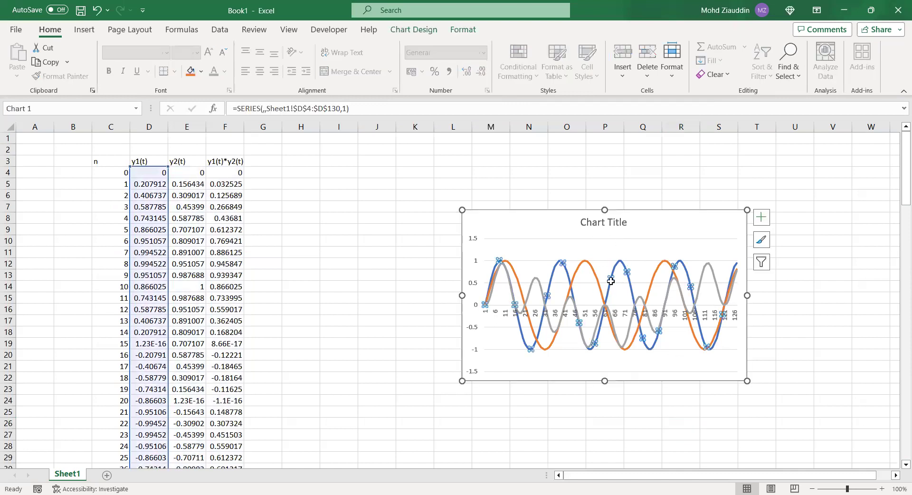
right_click(611, 282)
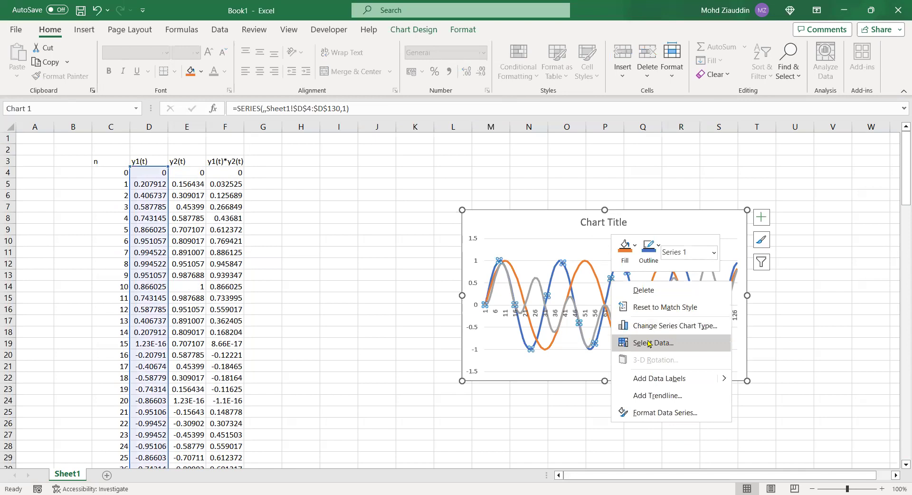
key("Return")
left_click(412, 198)
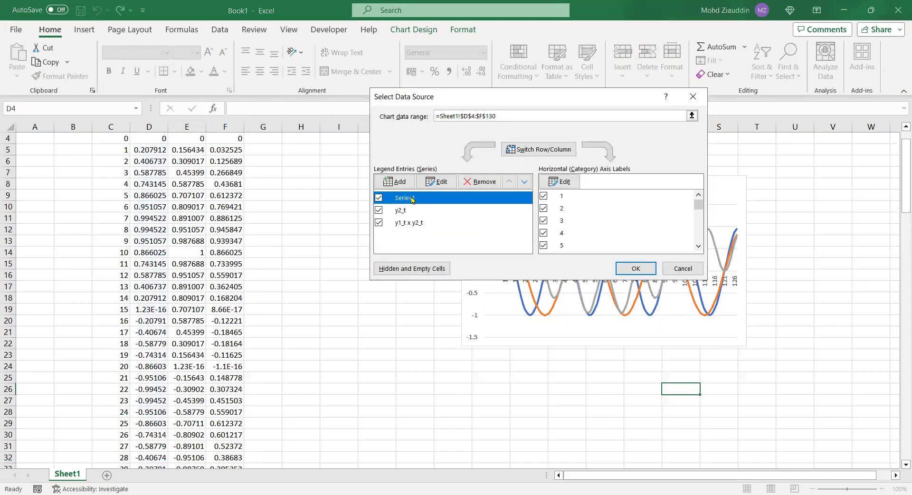
left_click(439, 182)
type("y1_")
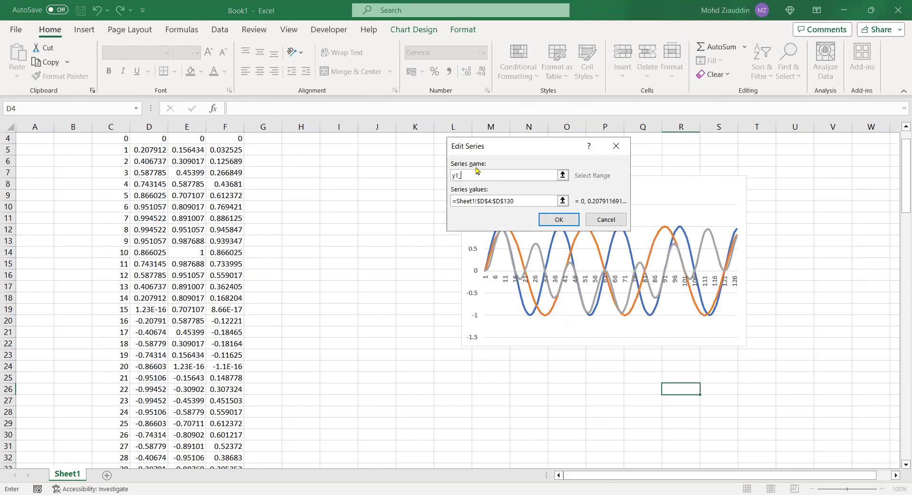
type("t")
left_click(564, 221)
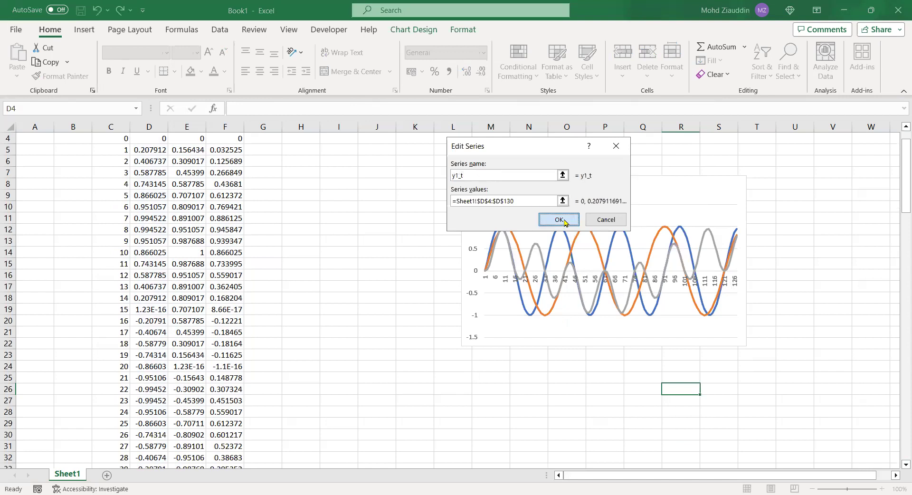
left_click(639, 268)
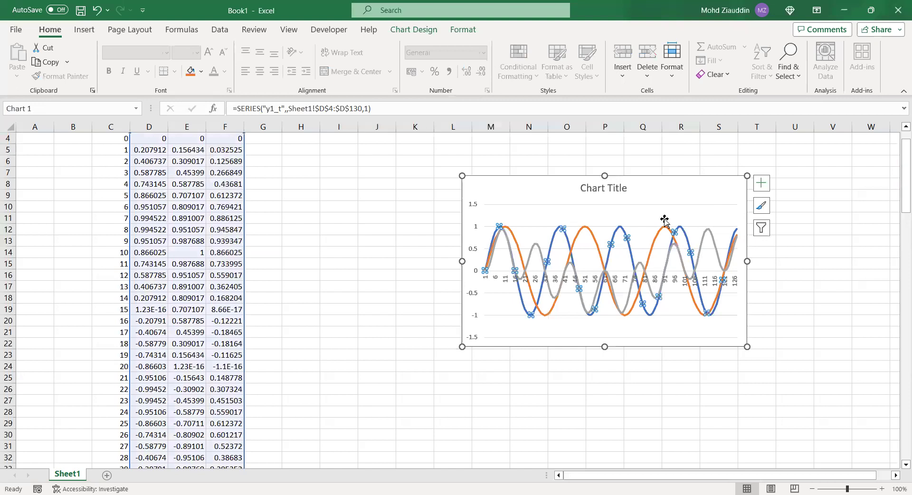
left_click(633, 188)
left_click(430, 31)
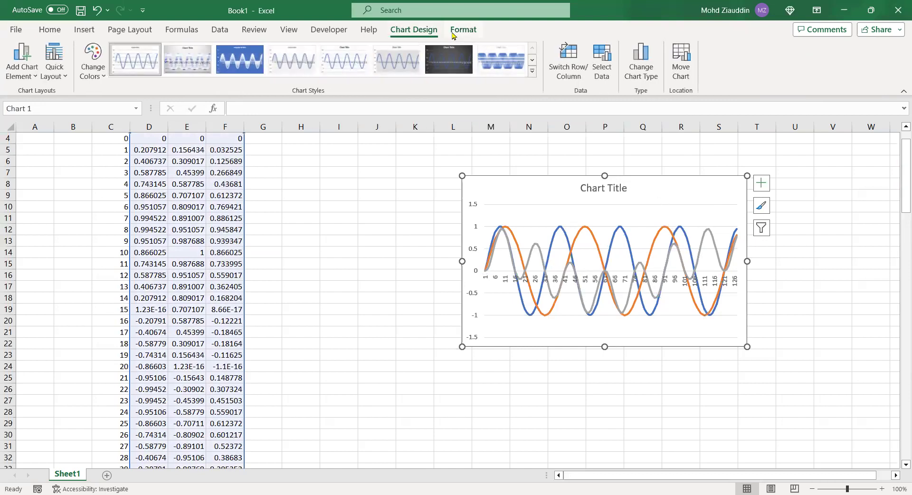
left_click(565, 205)
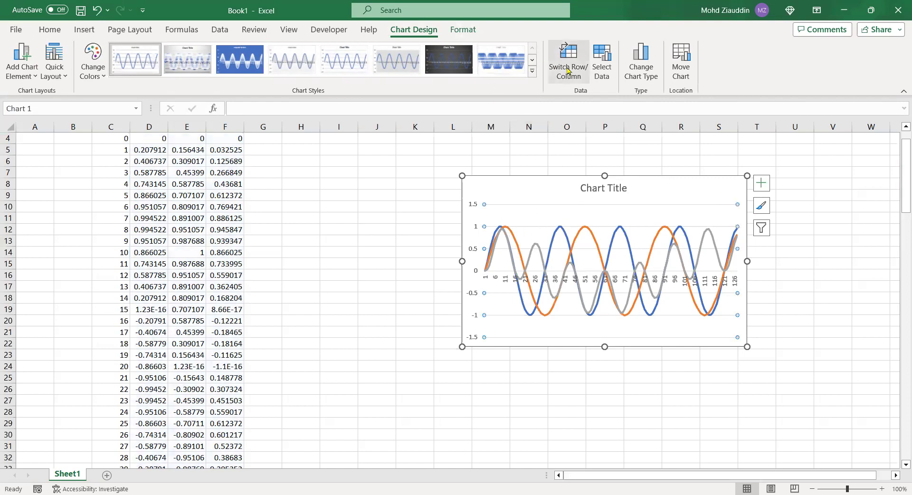
left_click(465, 31)
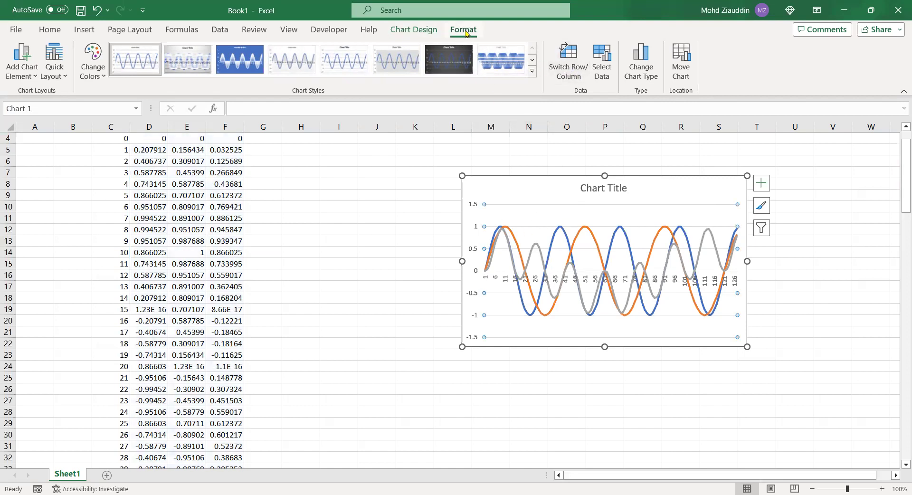
left_click(515, 247)
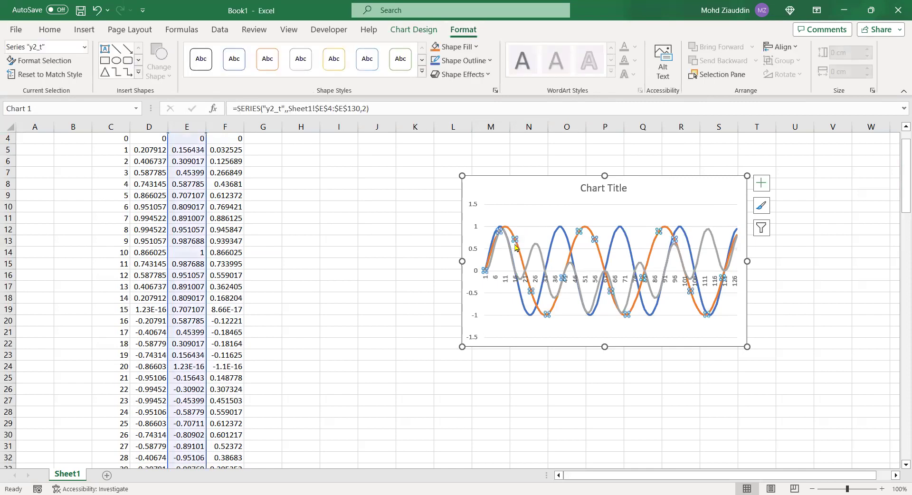
left_click(436, 32)
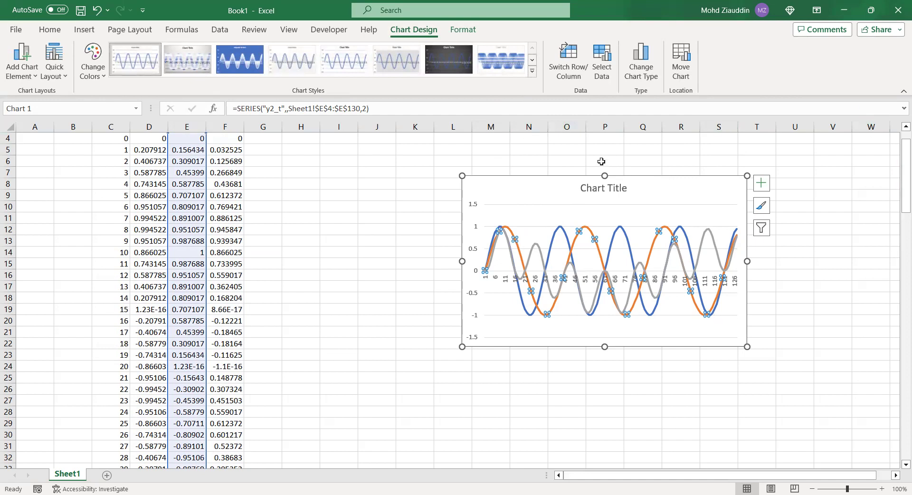
left_click(62, 85)
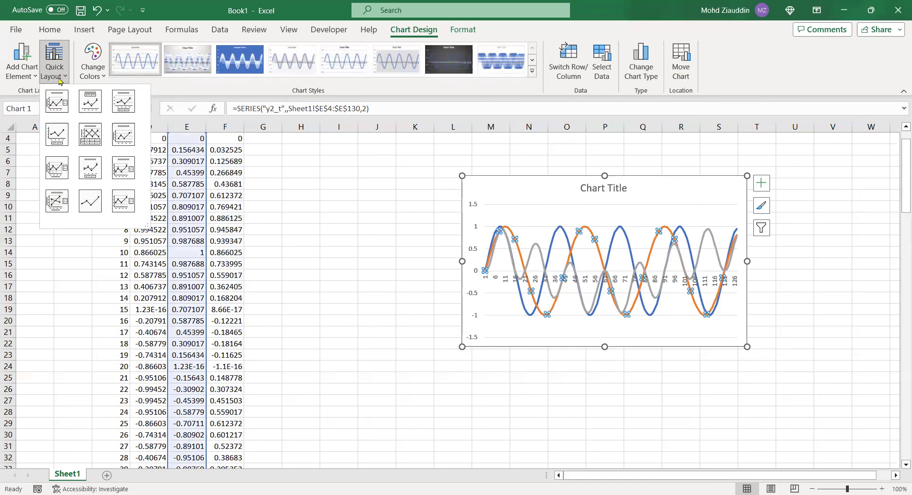
left_click(502, 309)
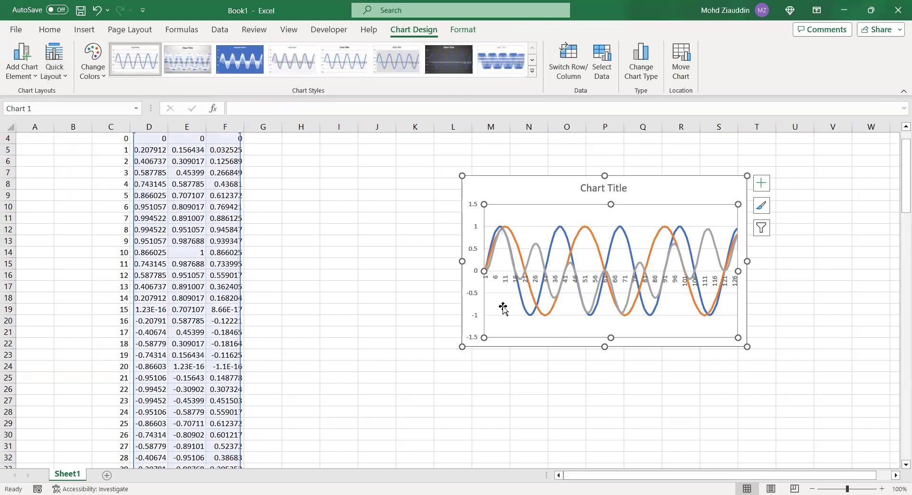
right_click(503, 308)
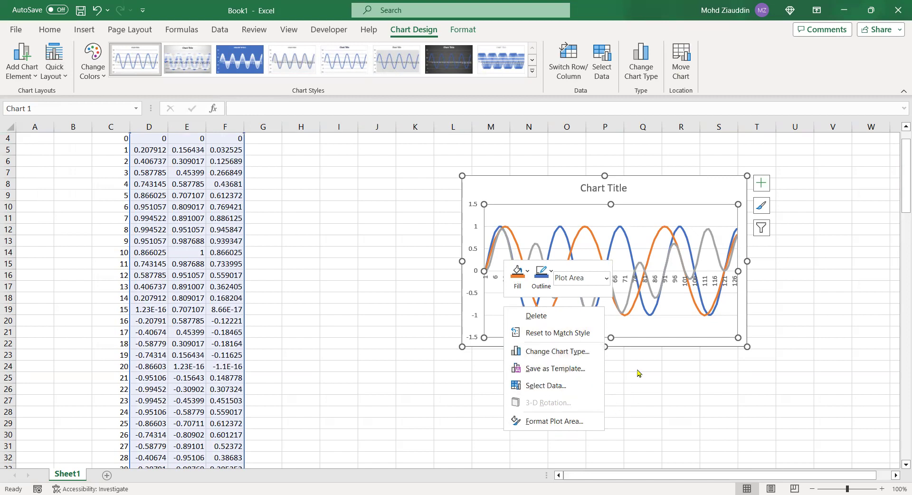
- Apply quick layout Layout 3 to the chart to add a legend at its bottom
left_click(645, 312)
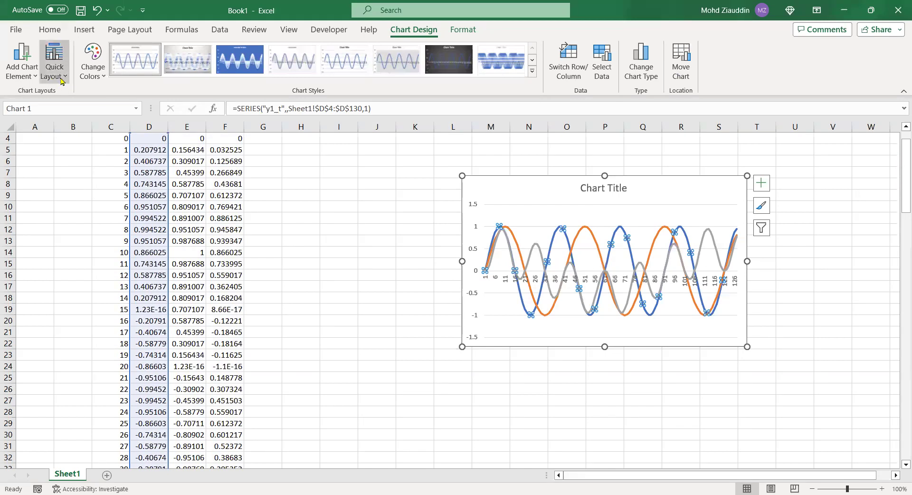
left_click(55, 65)
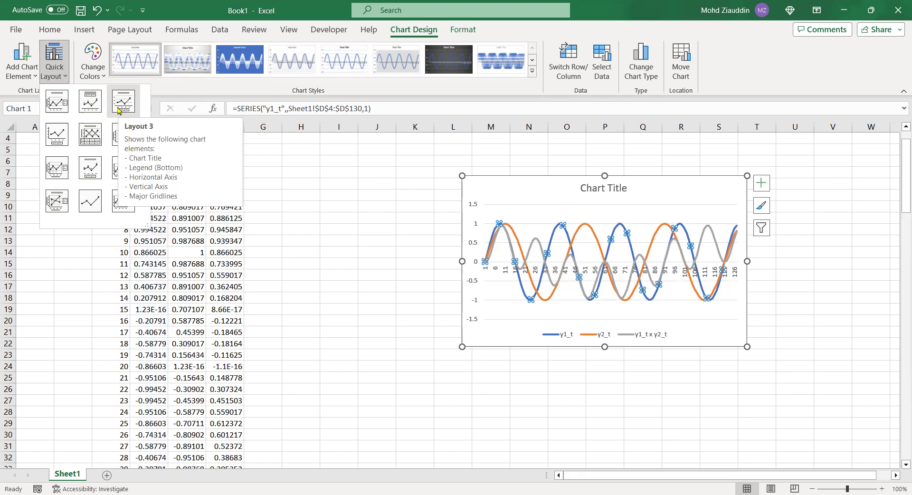
left_click(537, 392)
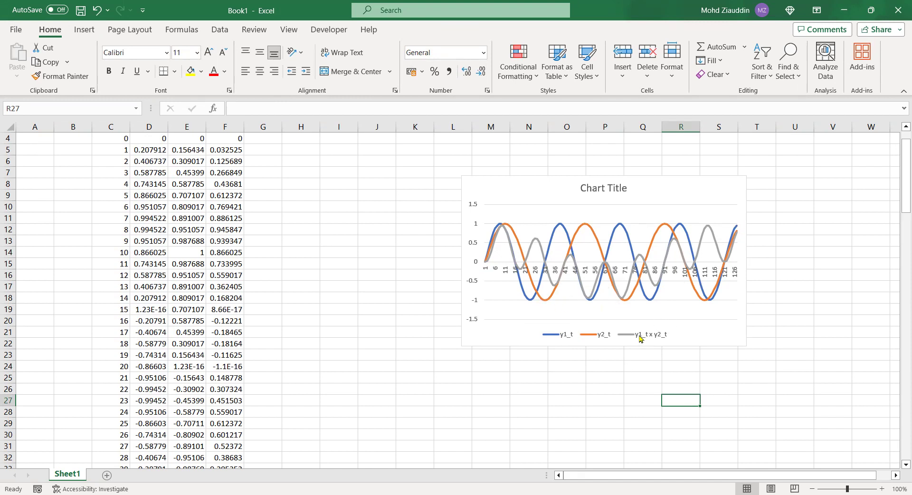
- Set the fill of the "y1_t x y2_t" series to standard red and its line outline to dark red
left_click(649, 275)
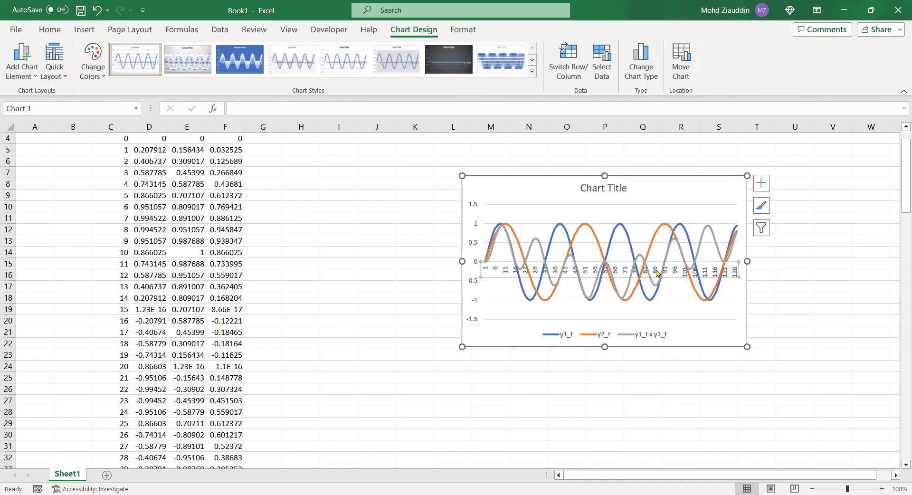
left_click(697, 250)
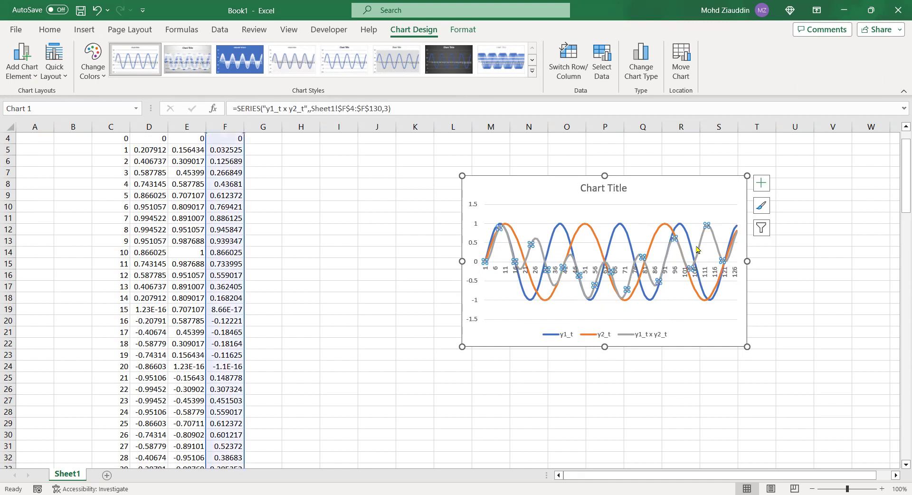
right_click(697, 250)
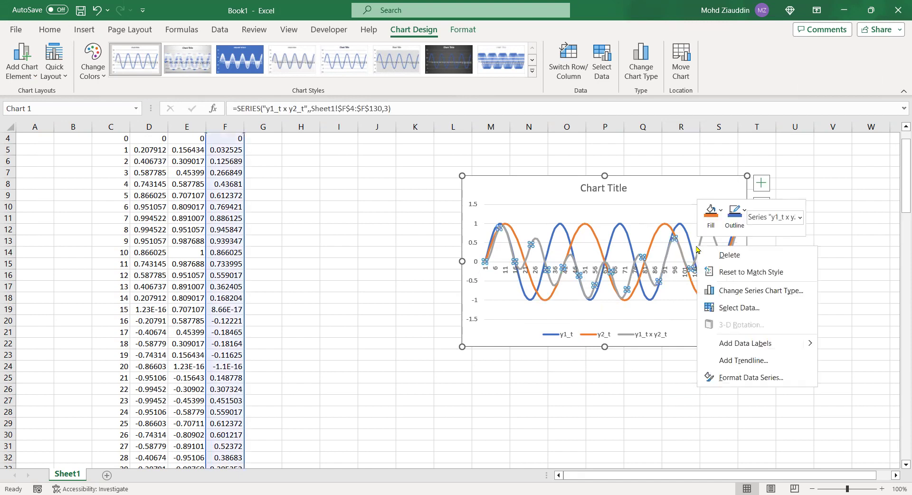
left_click(721, 221)
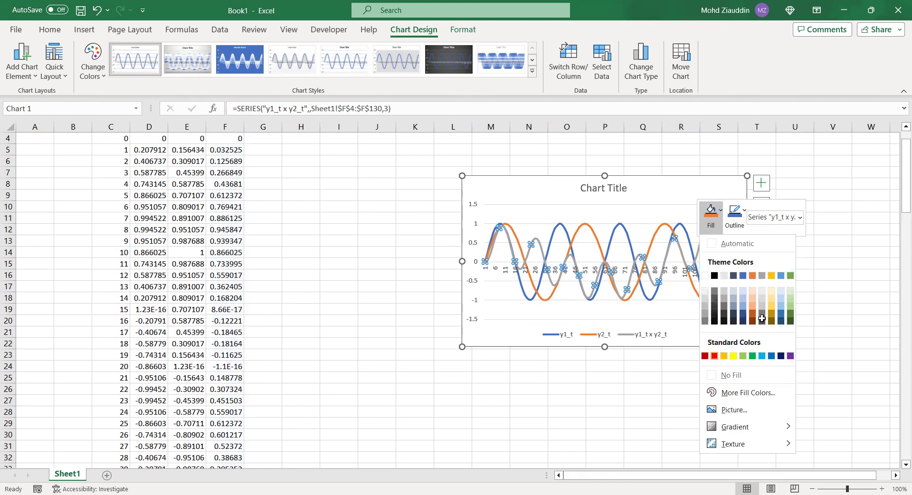
left_click(714, 356)
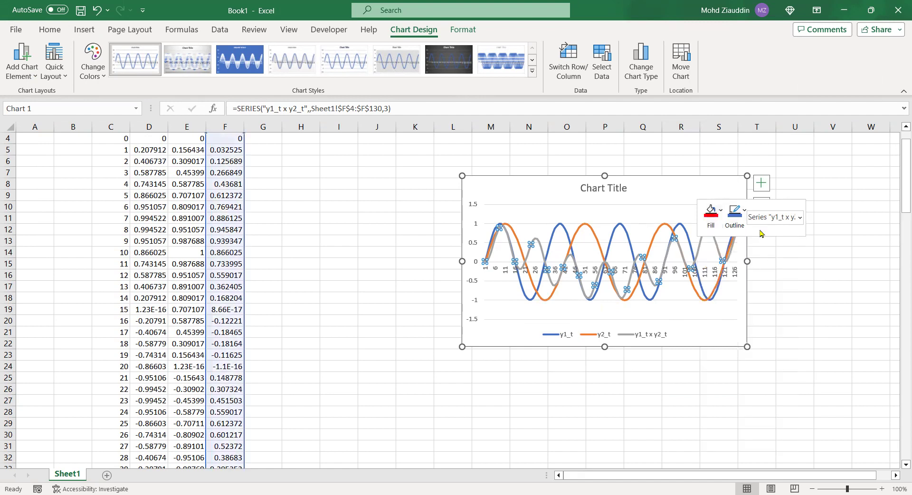
left_click(737, 219)
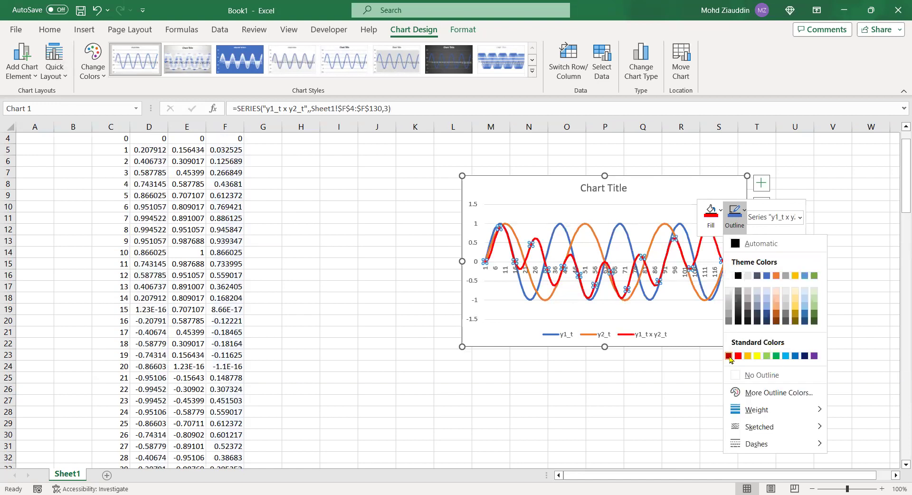
left_click(689, 379)
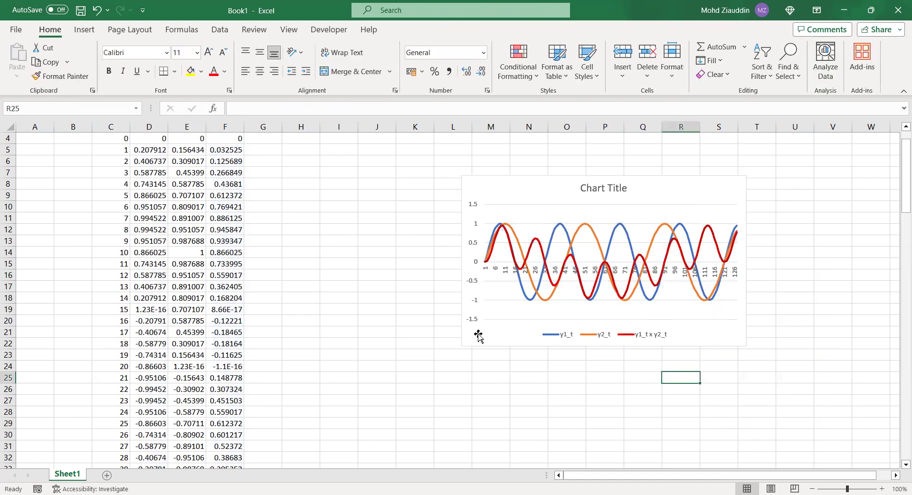
left_click_drag(898, 205, 900, 188)
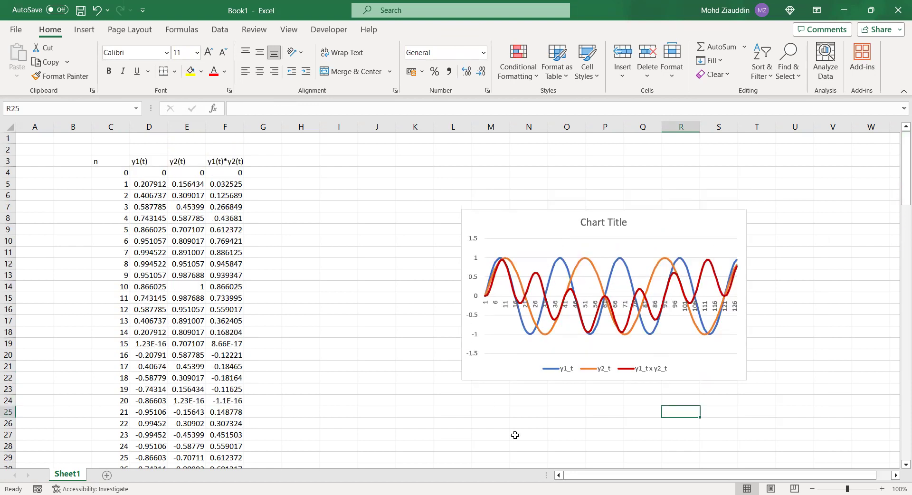